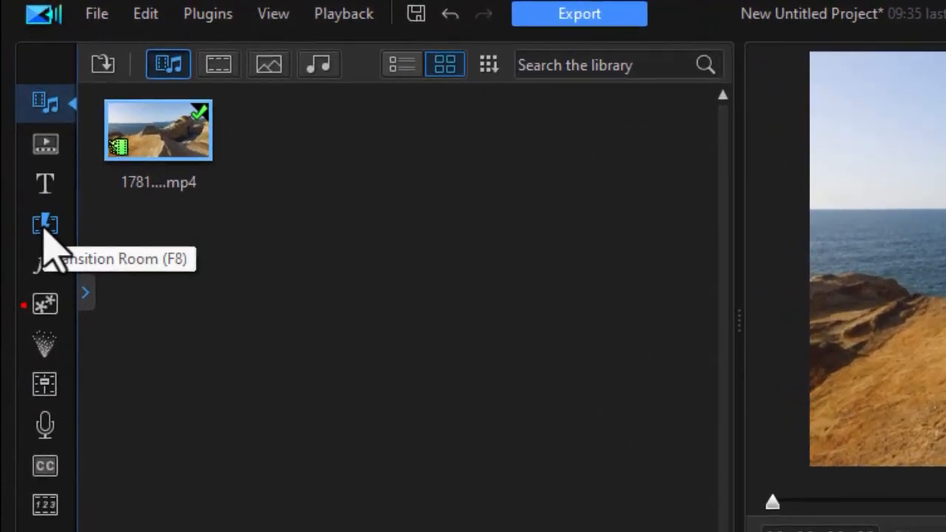
Show all content in the transition library and search it for "center"
left_click(46, 227)
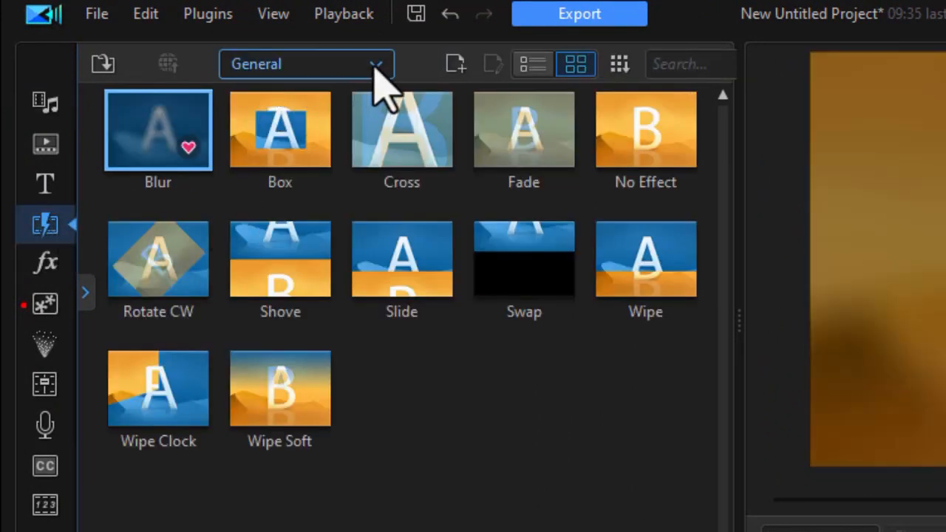
left_click(374, 65)
left_click_drag(384, 235, 357, 86)
left_click(272, 92)
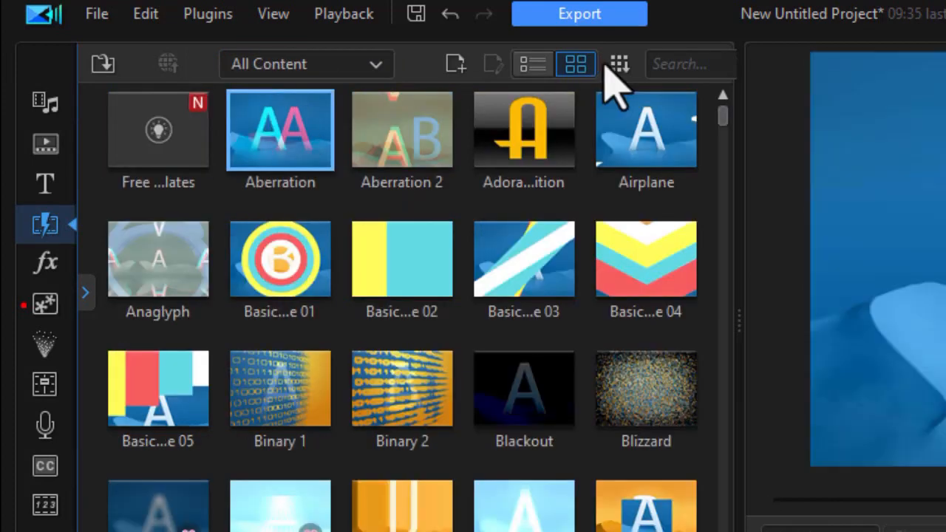
left_click(663, 67)
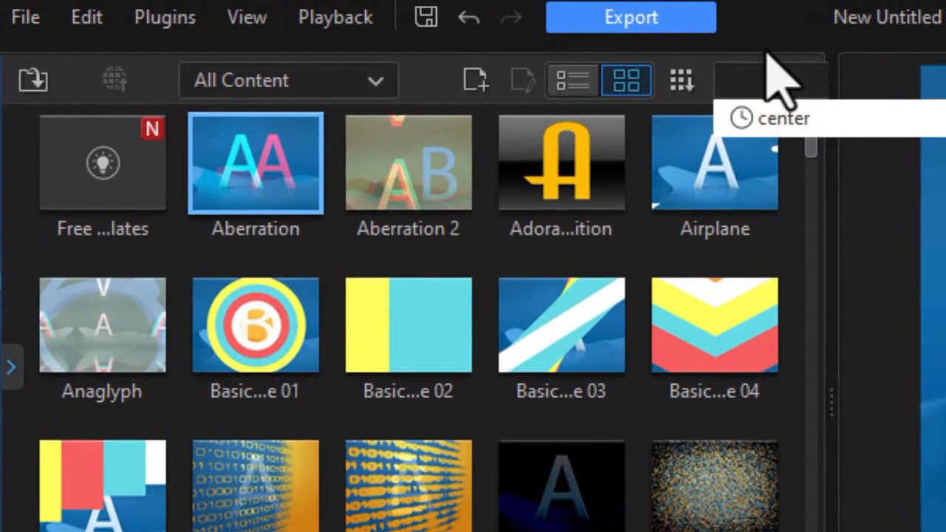
type("cente")
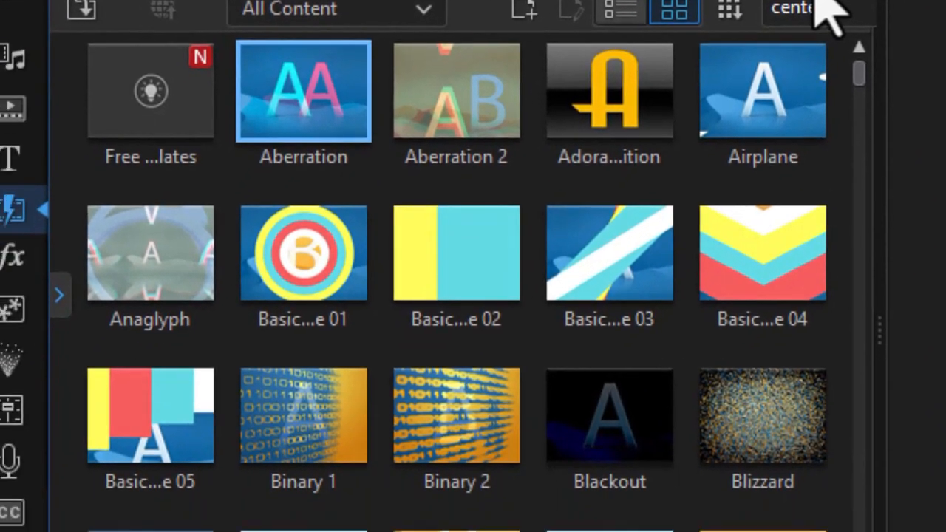
key("Return")
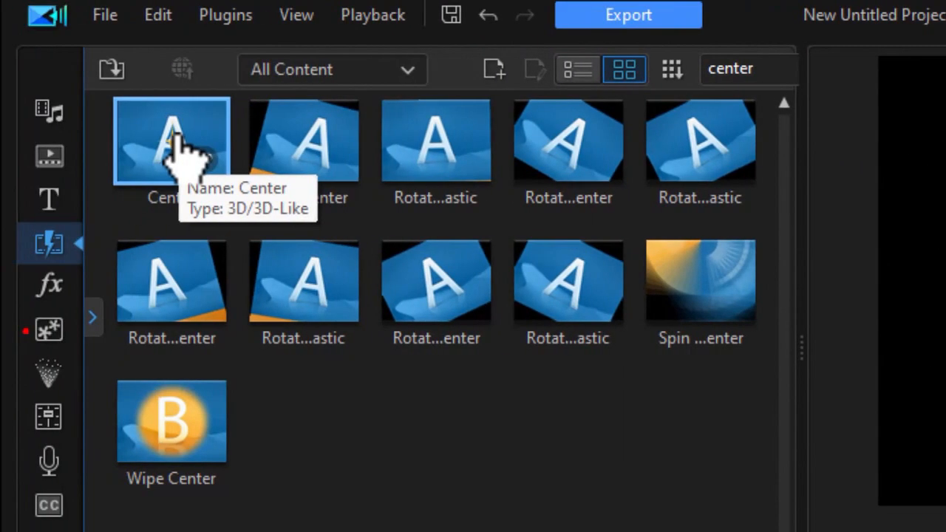
Add the Center transition to the start of the rocky ocean clip and play it back
left_click_drag(179, 158, 132, 427)
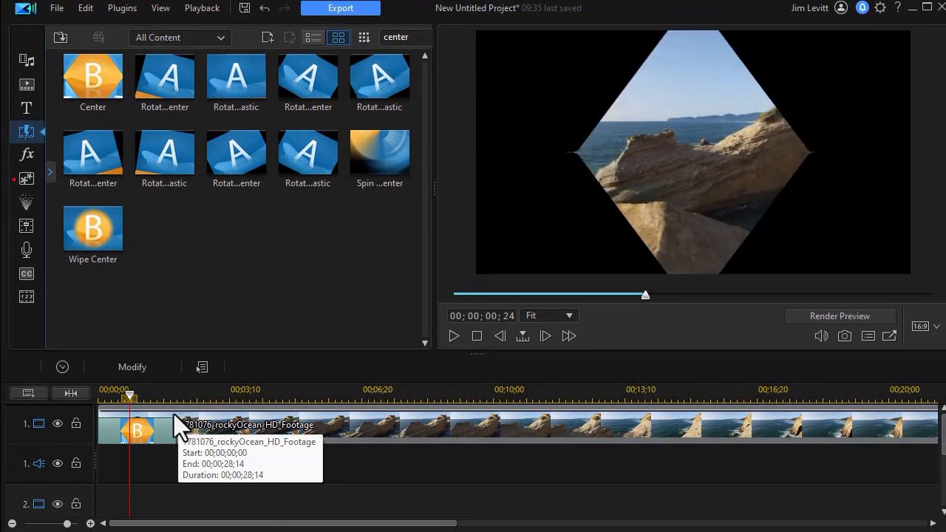
mouse_move(130, 395)
left_mouse_down()
mouse_move(98, 398)
mouse_move(111, 396)
left_mouse_up()
left_click(452, 336)
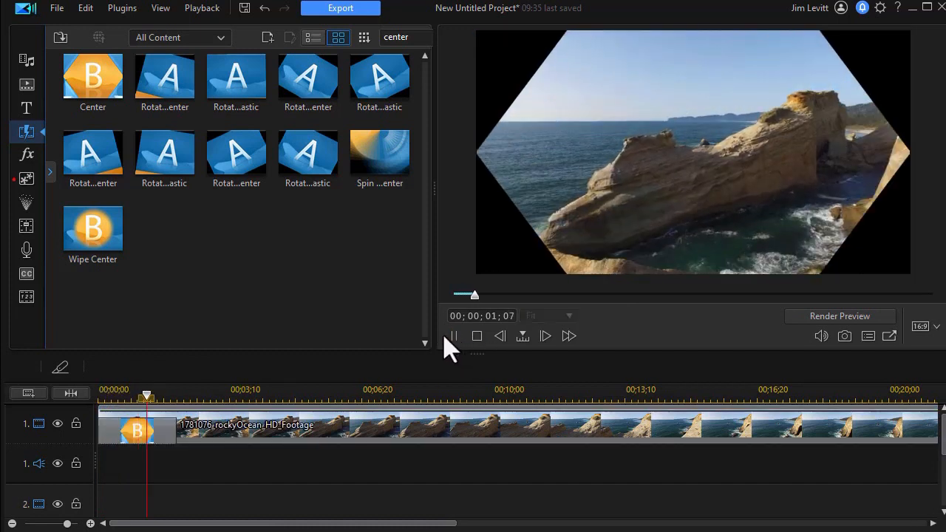
Search the transitions for "star", replace the clip's opening transition with Star and play it back
double_click(394, 37)
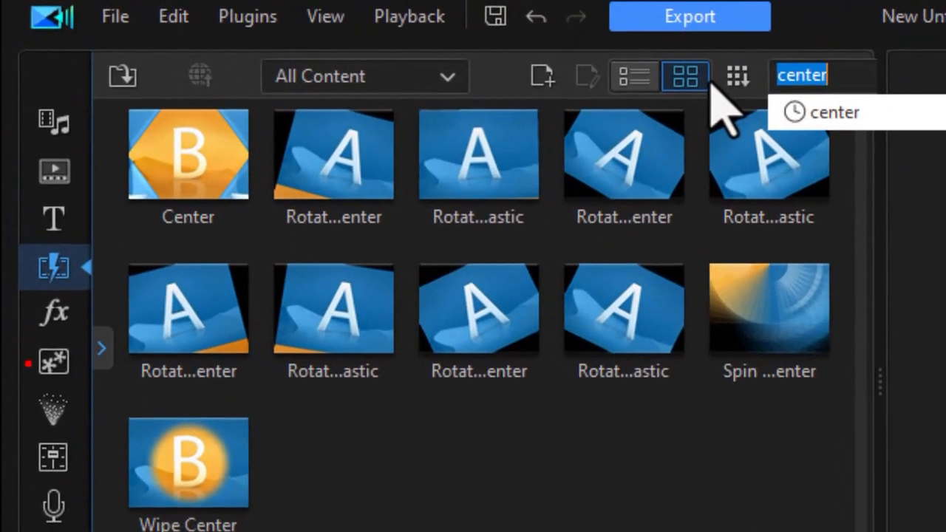
type("star")
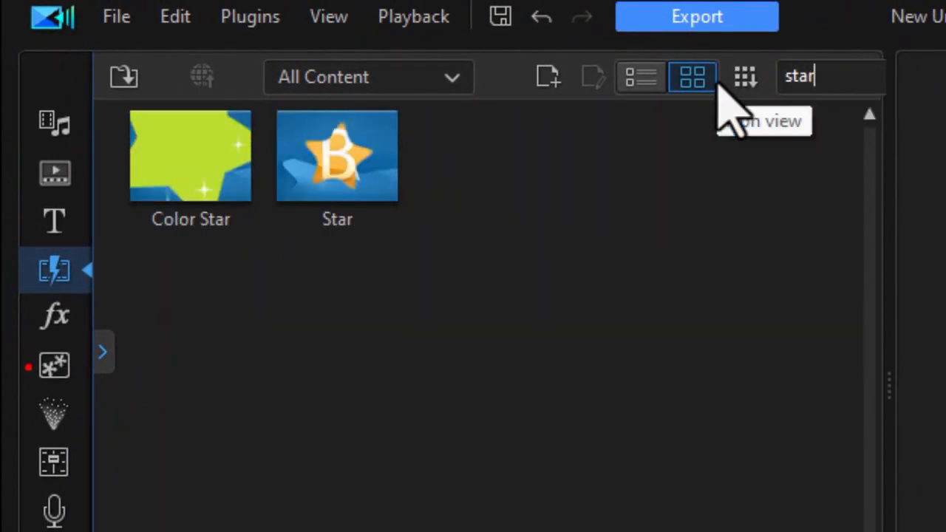
left_click_drag(346, 185, 314, 531)
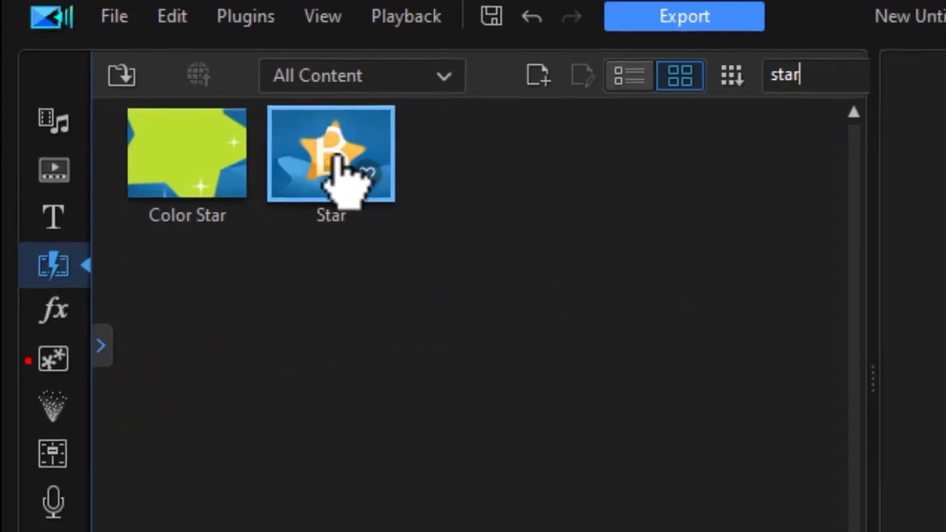
left_click_drag(196, 457, 167, 531)
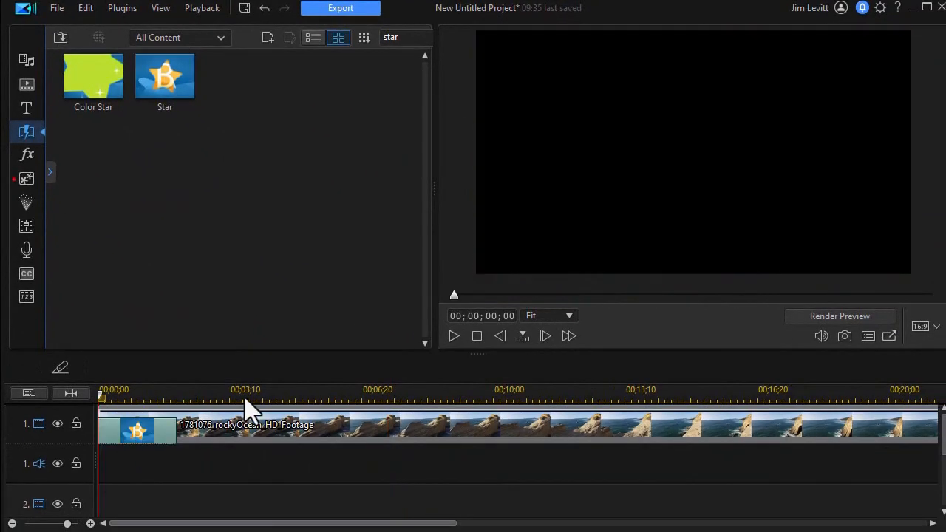
key("space")
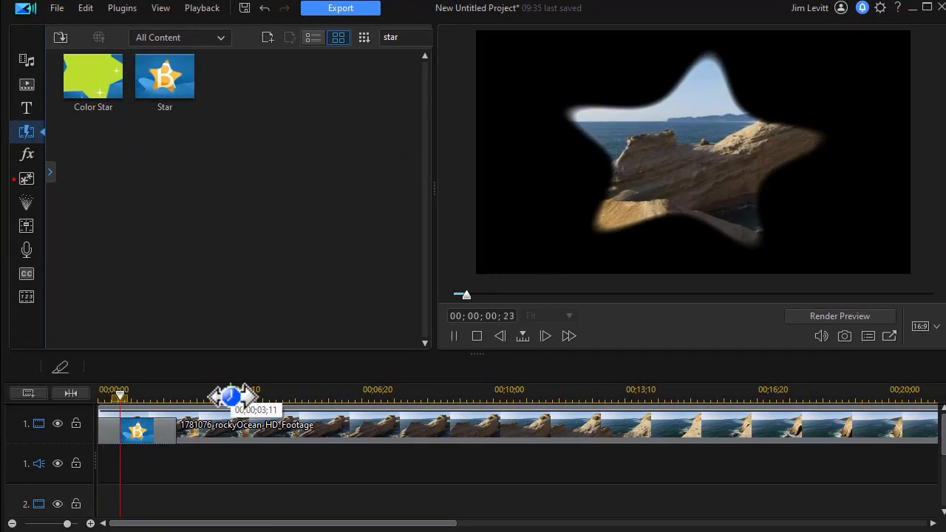
key("space")
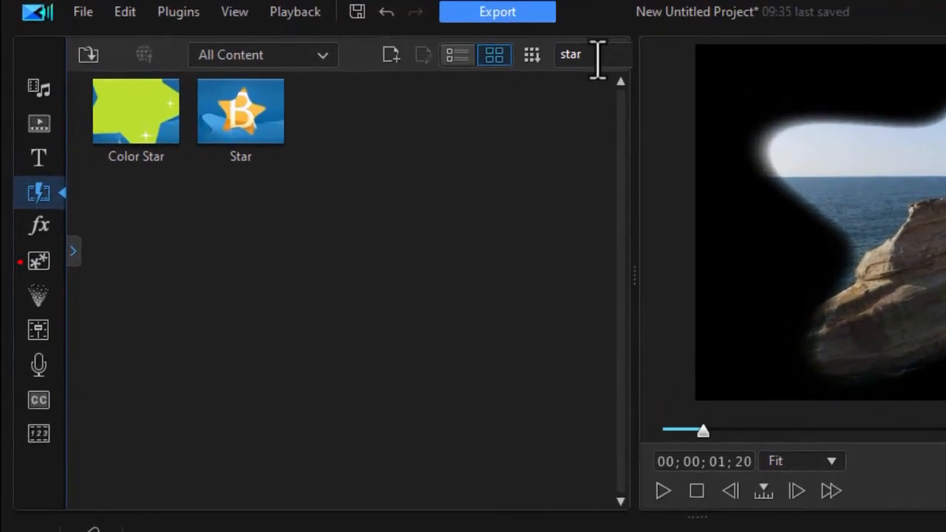
Search the transitions for "heart", replace the clip's opening transition with SweetHeart and preview it
left_click(406, 37)
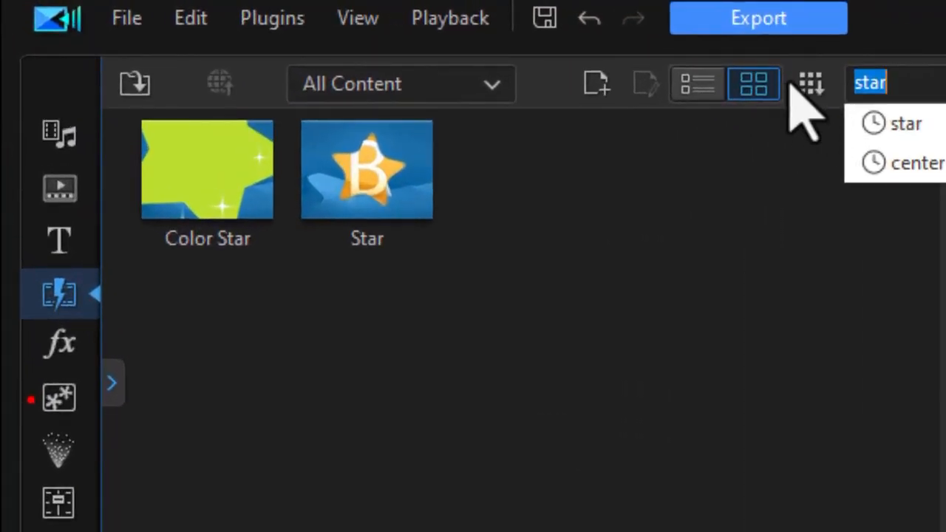
type("heart")
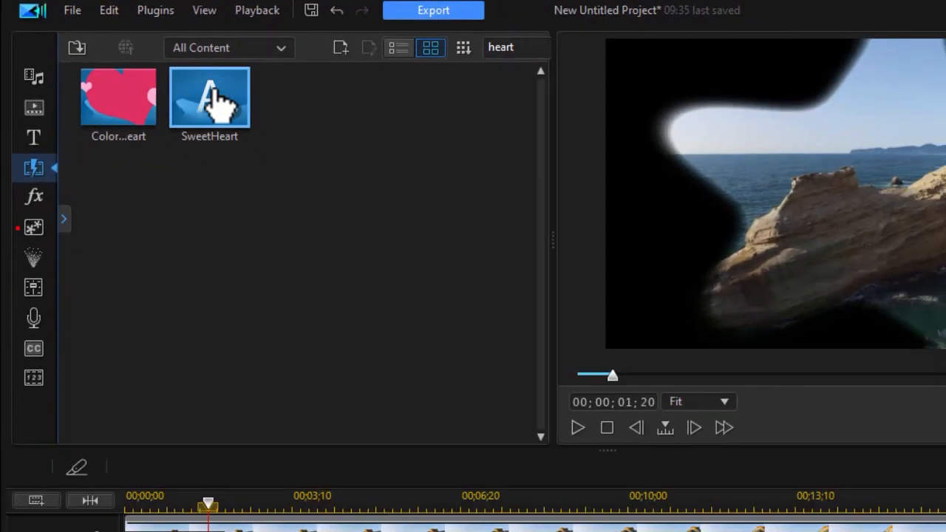
left_click_drag(380, 181, 342, 326)
left_click_drag(153, 146, 139, 445)
left_click_drag(163, 396, 79, 406)
key("space")
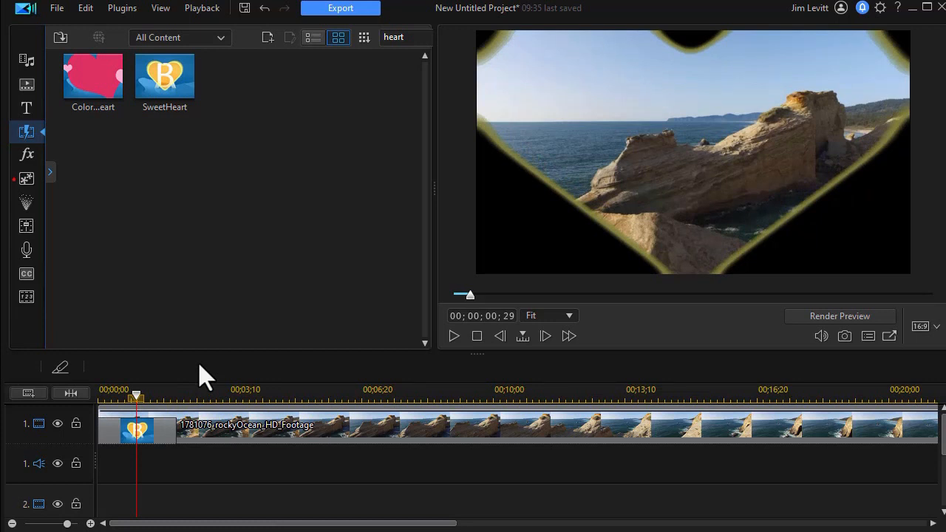
Search the transitions for "center", replace the clip's opening transition with Wipe Center and preview it
left_click(418, 34)
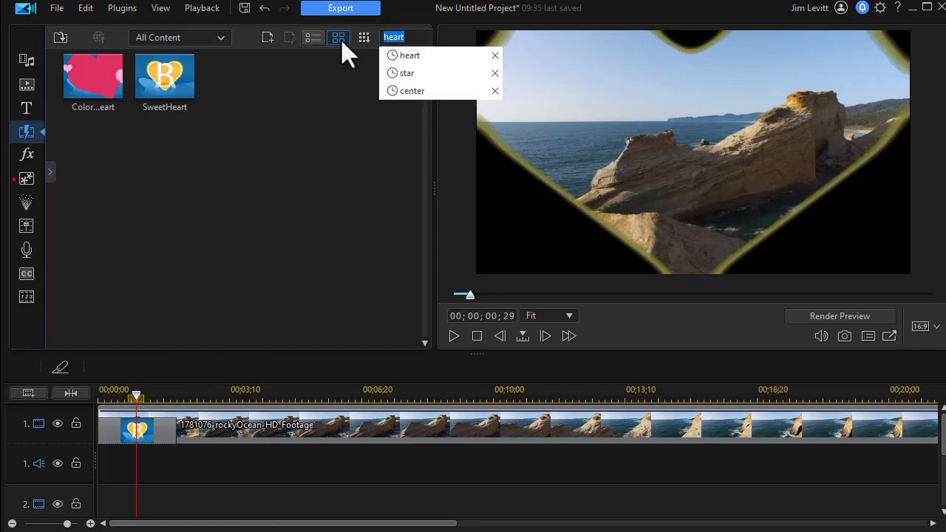
type("cen")
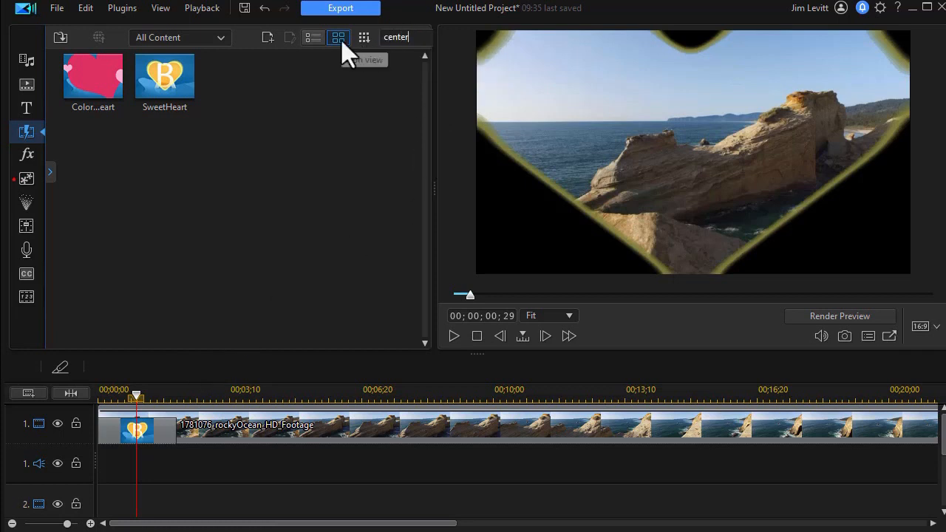
type("ter")
key("Return")
left_click_drag(103, 231, 118, 436)
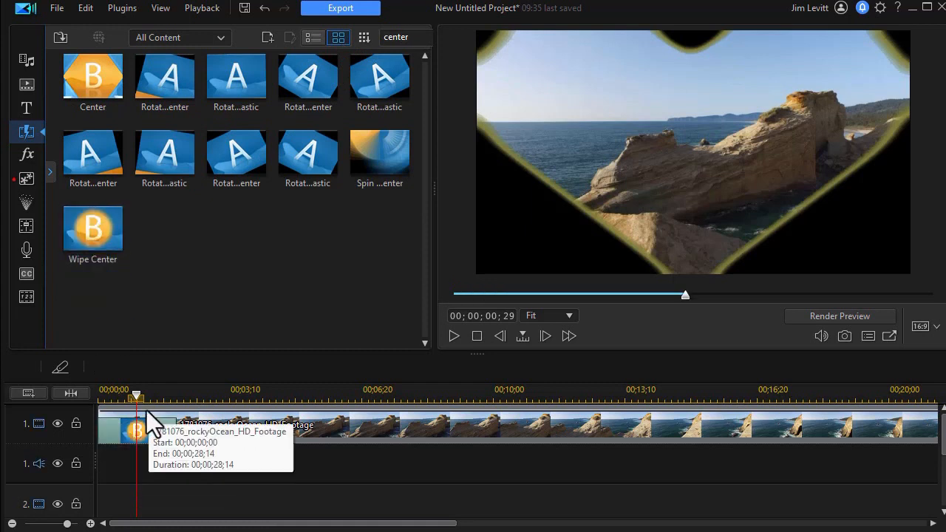
left_click_drag(137, 395, 141, 422)
left_click(141, 421)
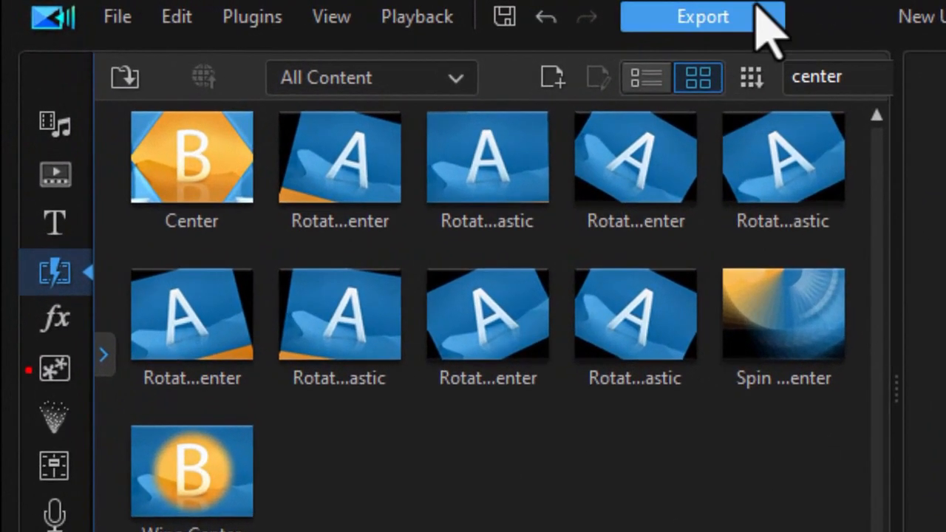
Search the transitions for "mirror", add Mirror to the end of the clip and preview it
left_click(621, 55)
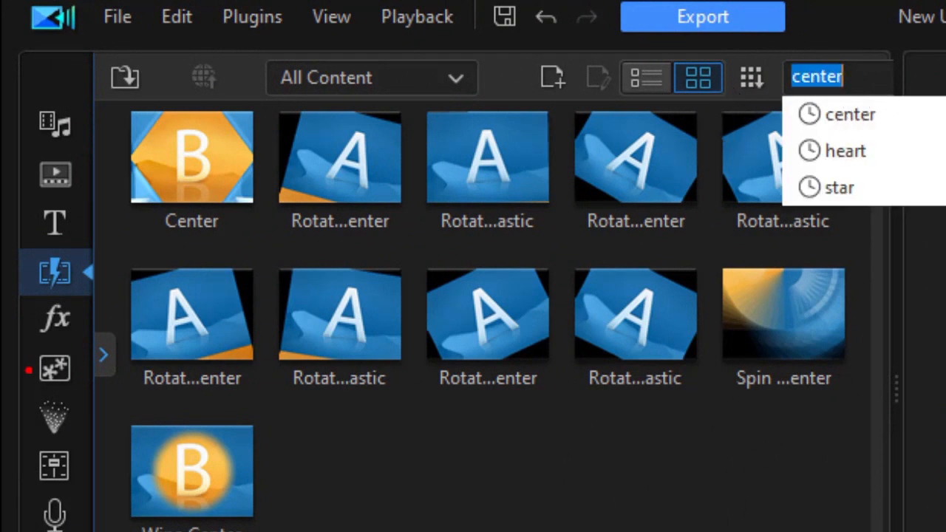
type("mr")
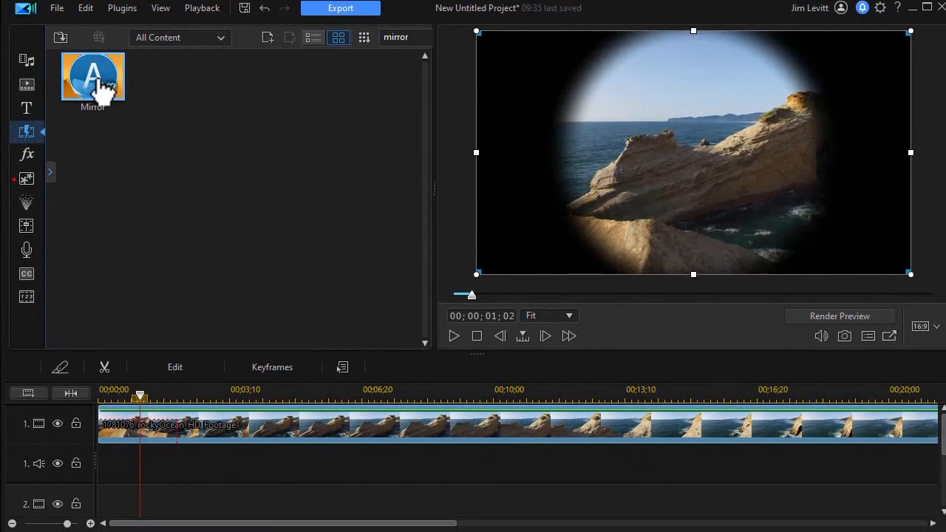
left_click_drag(98, 88, 912, 439)
left_click(878, 394)
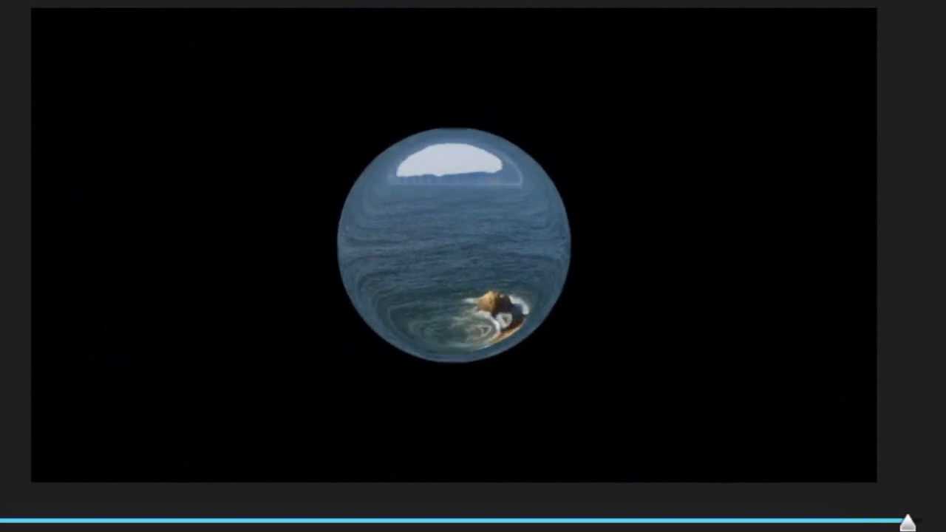
mouse_move(870, 523)
left_mouse_down()
mouse_move(815, 523)
mouse_move(889, 523)
left_mouse_up()
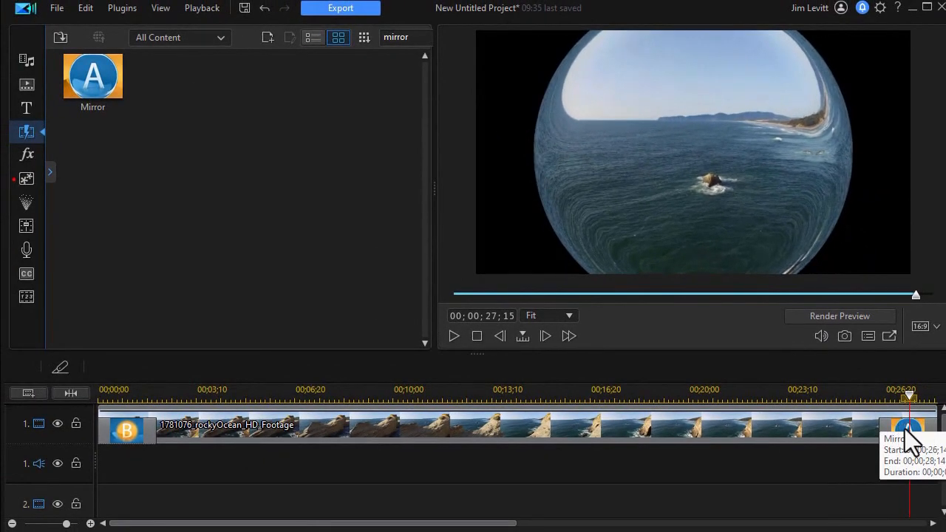
Delete the Mirror and Wipe Center transitions from the ends of the clip
left_click(904, 435)
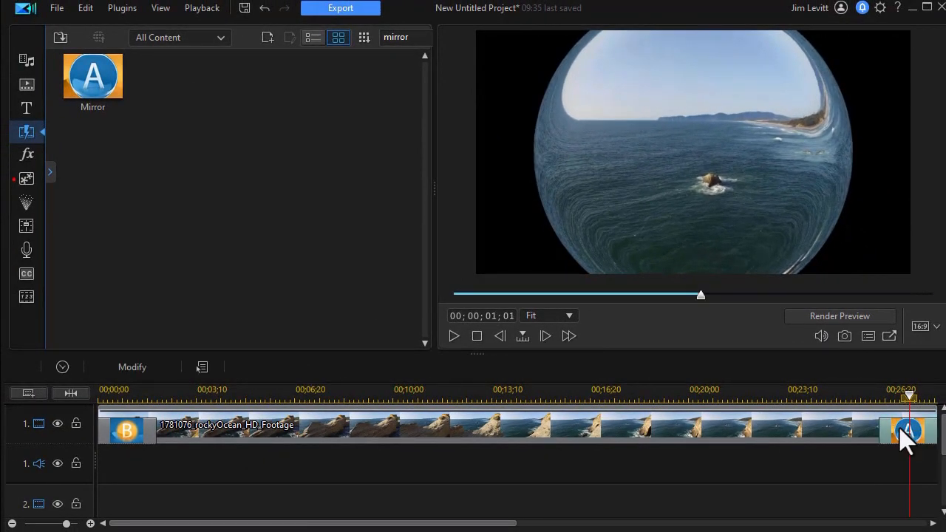
key("Delete")
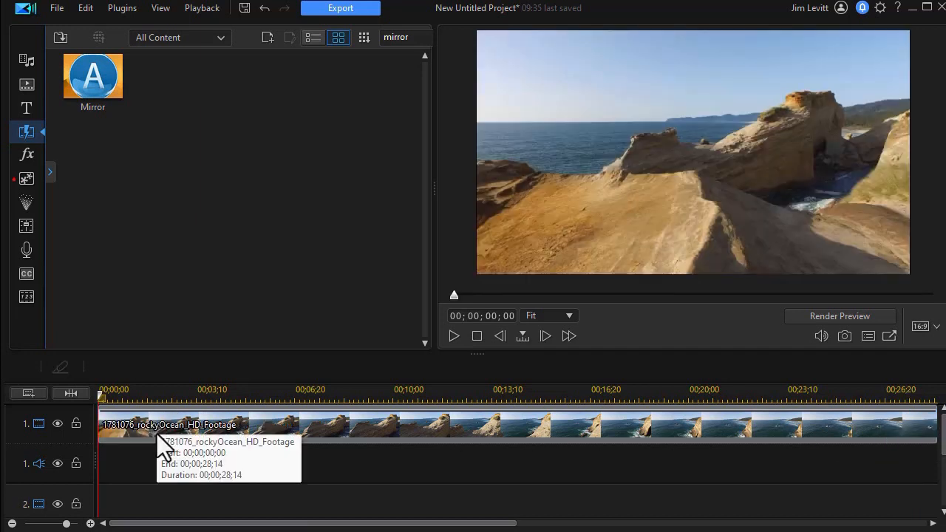
Open the rocky ocean clip in the Mask Designer and apply the solid circle mask
left_click(152, 428)
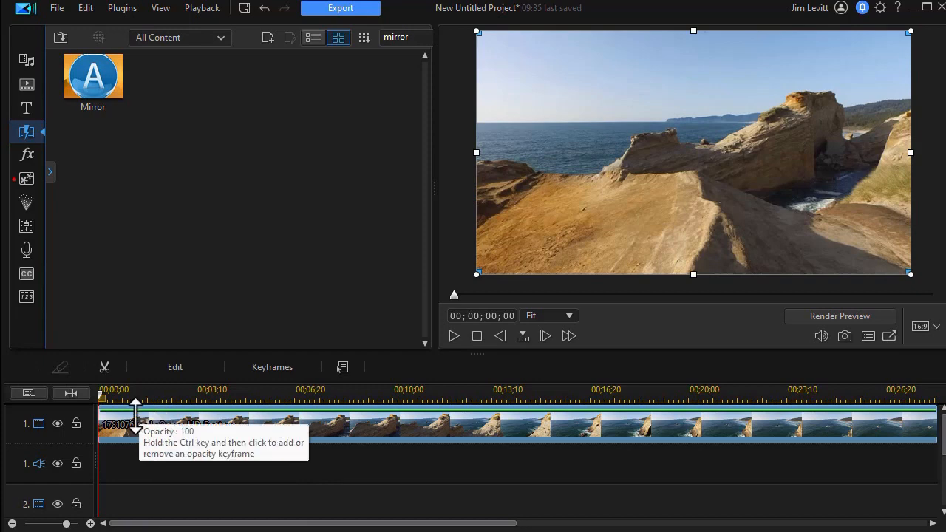
left_click(177, 368)
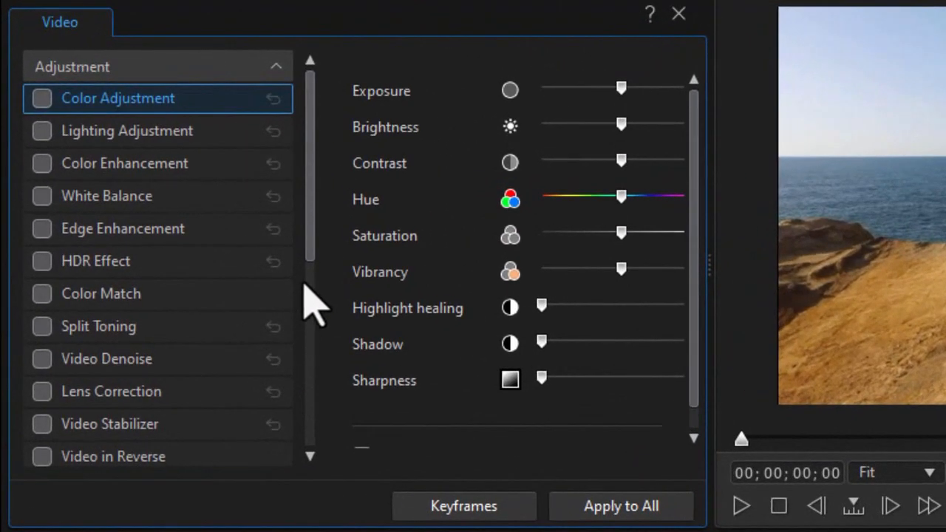
left_click_drag(309, 244, 299, 420)
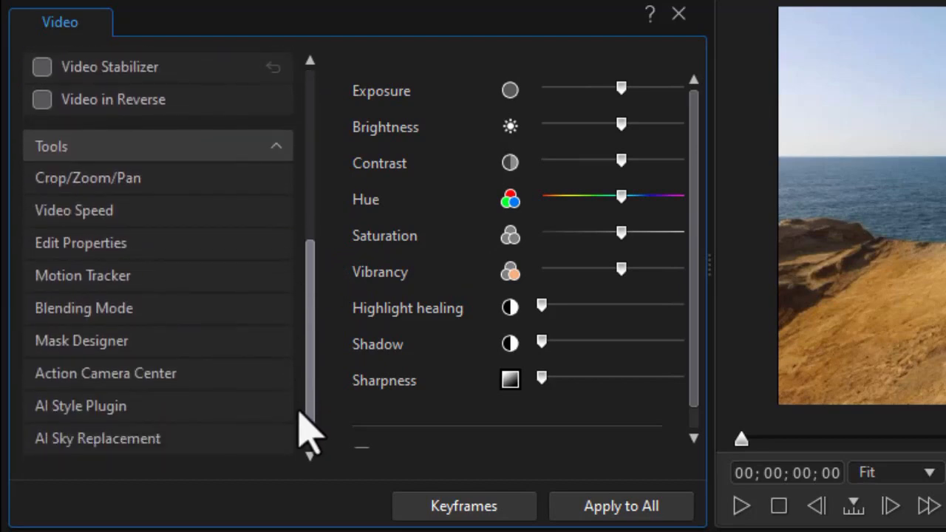
left_click(163, 327)
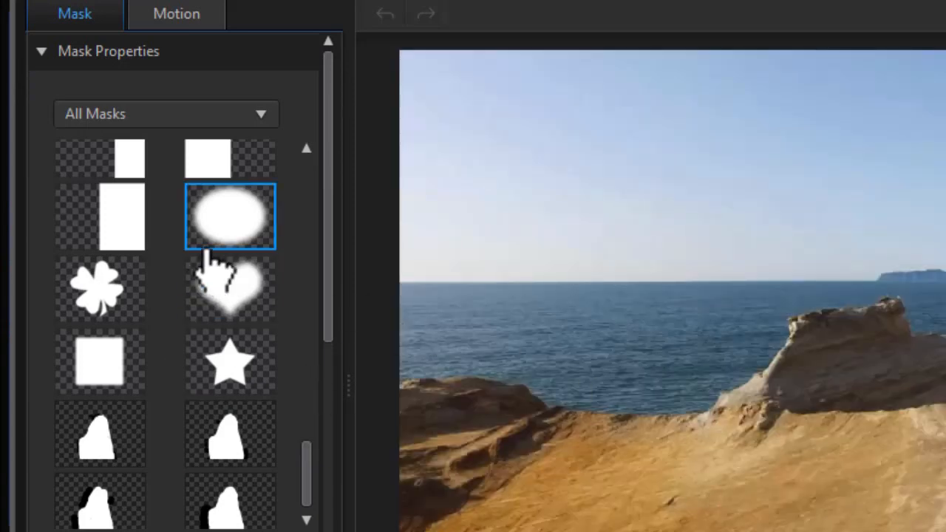
left_click_drag(303, 470, 283, 211)
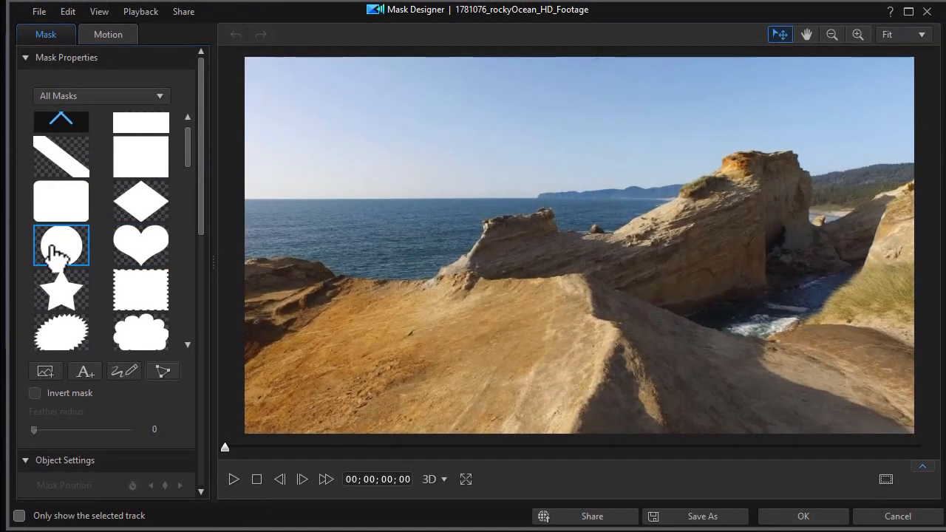
left_click(55, 253)
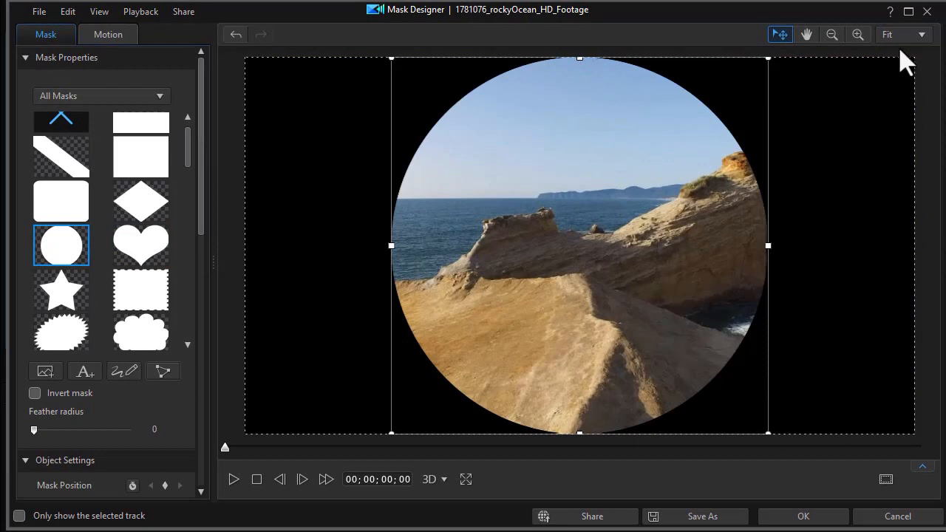
Show the keyframe timeline in the Mask Designer and display 2 x 2 grid lines over the preview
left_click(830, 38)
left_click(830, 39)
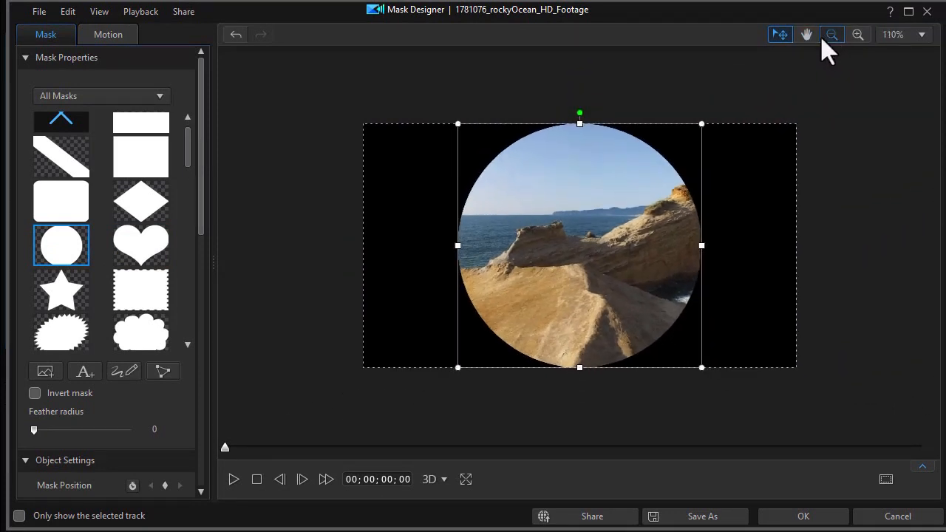
left_click(921, 465)
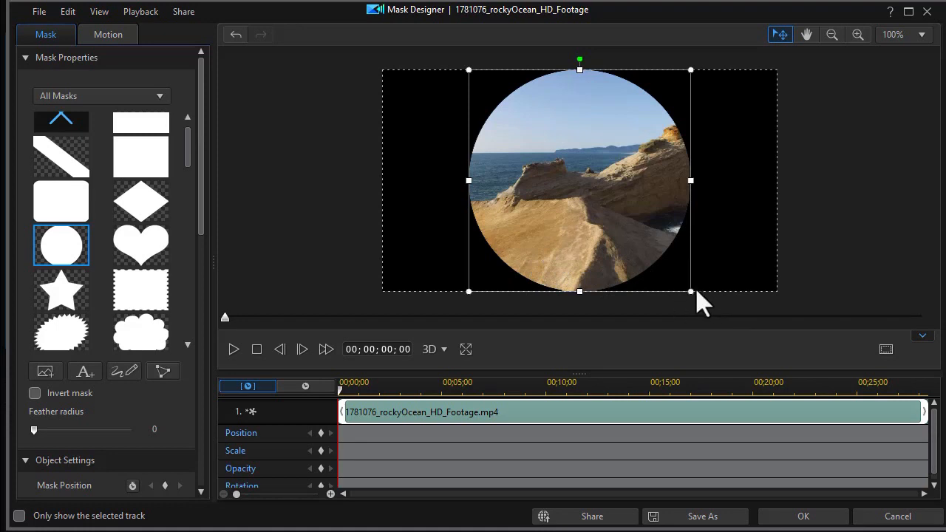
left_click(885, 349)
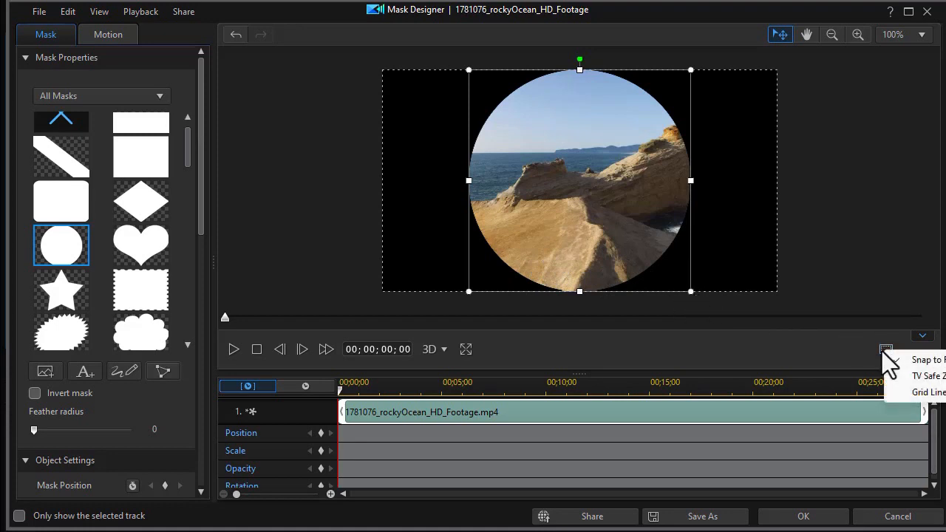
mouse_move(916, 392)
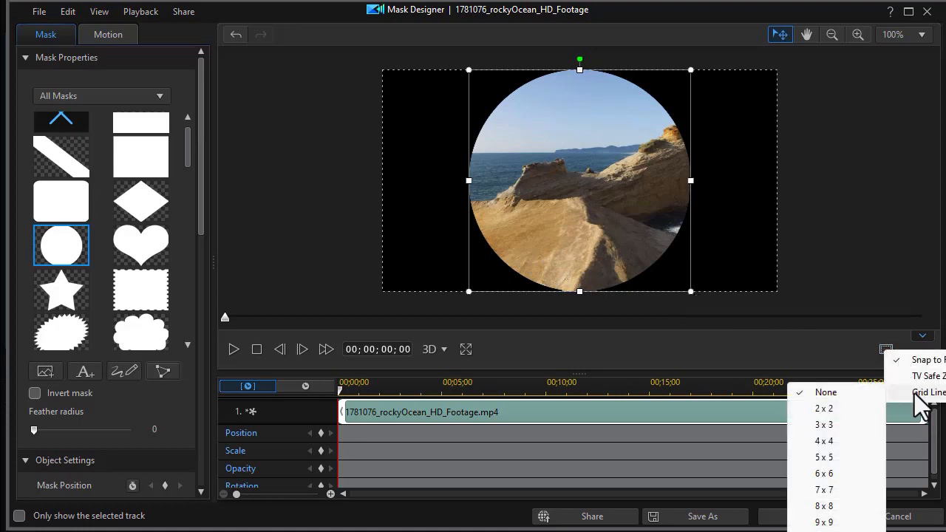
left_click(821, 408)
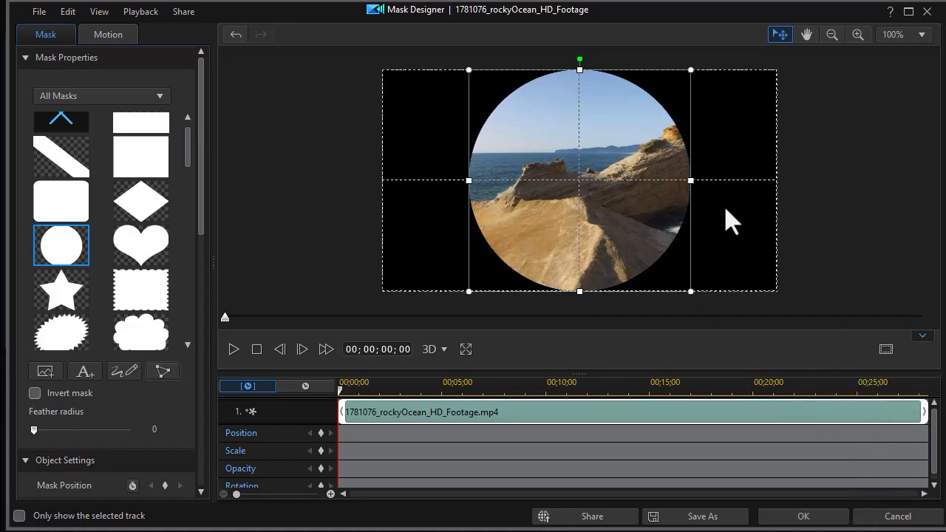
Shrink the circle mask to a tiny dot and centre it on the grid intersection at the clip's start
left_click_drag(691, 294, 580, 182)
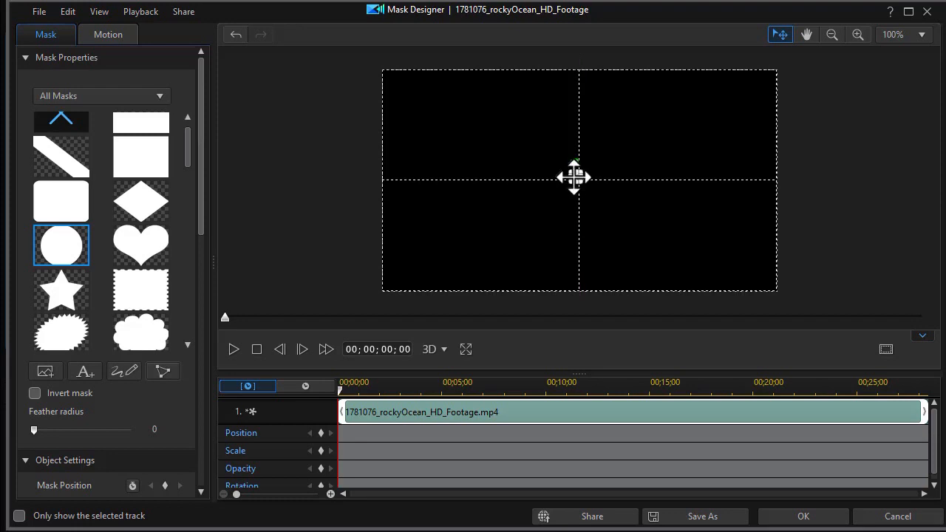
left_click_drag(574, 177, 580, 177)
left_click_drag(580, 175, 574, 179)
left_click_drag(584, 185, 598, 216)
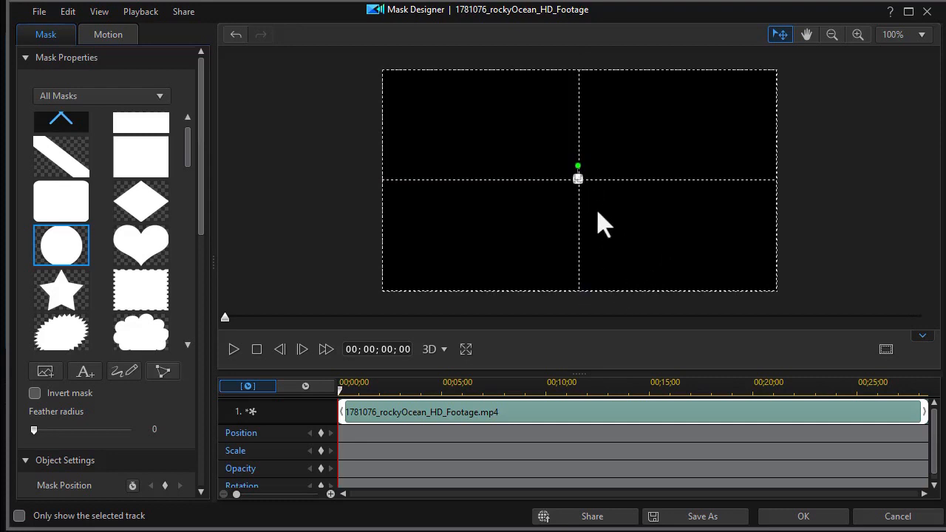
Add Position and Scale keyframes for the mask at the clip's start and at 00;00;04;24
left_click(321, 433)
left_click_drag(338, 385, 367, 389)
left_click_drag(421, 405, 440, 411)
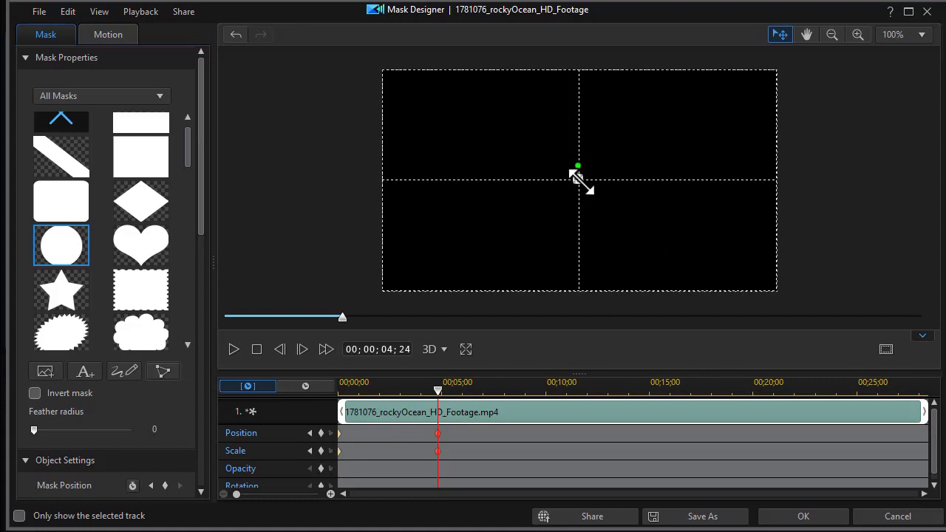
Enlarge and reposition the circle mask at 00;00;04;24 until it covers the whole frame, and accept the mask changes
left_click_drag(576, 178, 688, 281)
left_click_drag(640, 247, 565, 220)
left_click(831, 35)
left_click(829, 36)
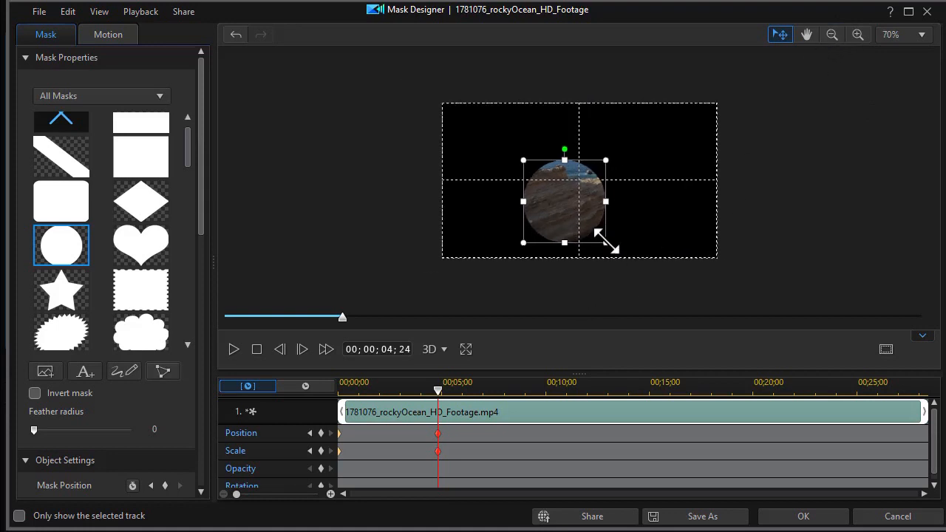
left_click_drag(605, 242, 681, 271)
left_click_drag(597, 249, 565, 185)
left_click_drag(656, 254, 767, 289)
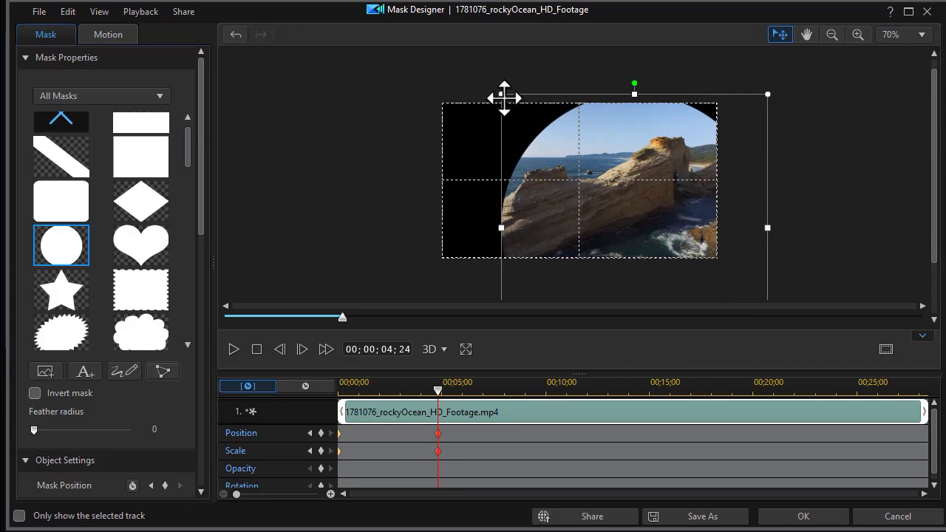
left_click_drag(495, 95, 374, 59)
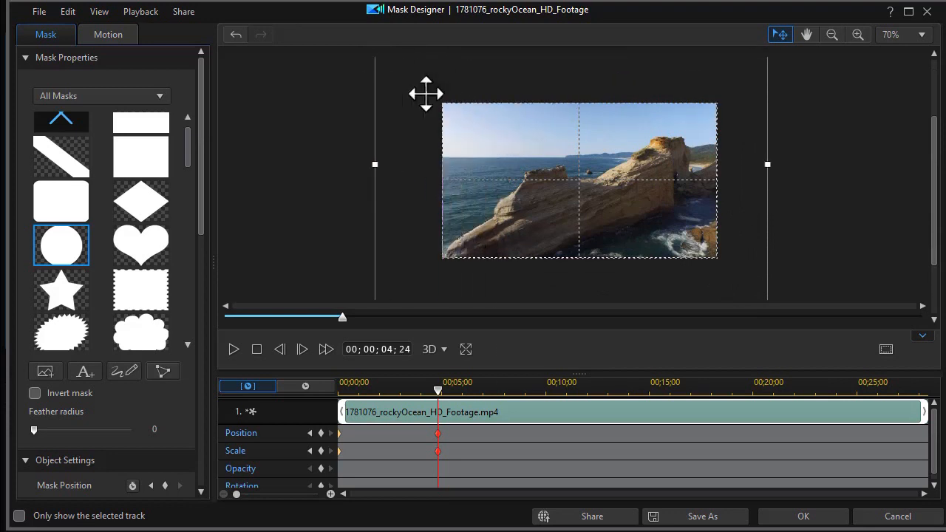
left_click_drag(587, 299, 580, 293)
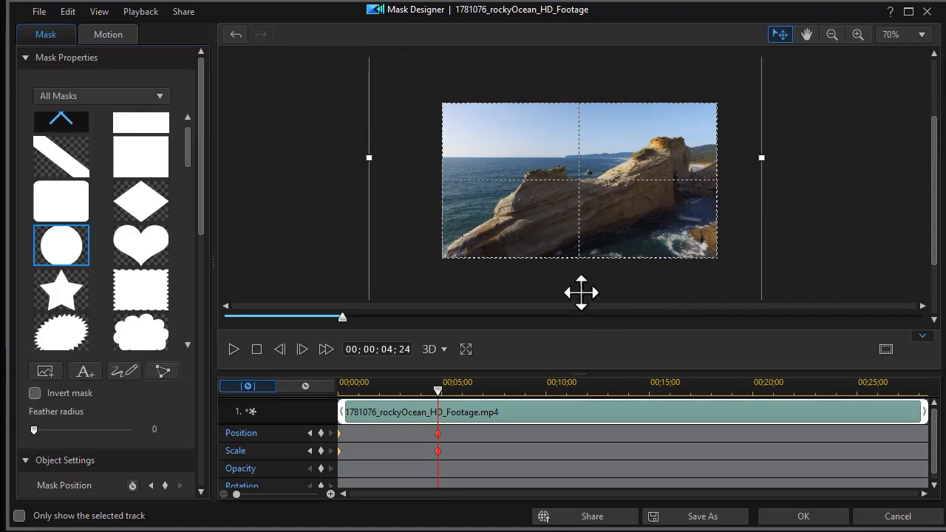
left_click(803, 517)
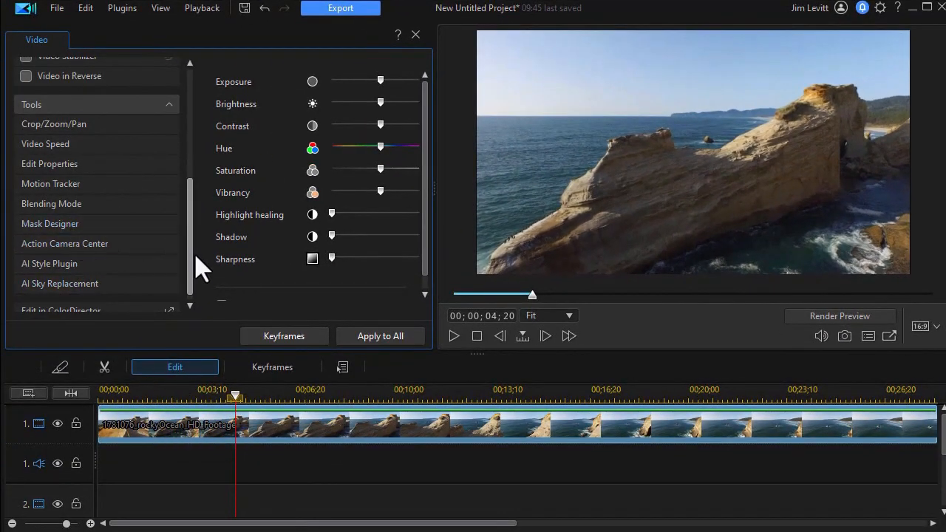
Reopen the clip's mask, move its ending Position and Scale keyframes earlier to about three seconds, and accept the changes
scroll(96, 279, "up", 2)
left_click(96, 278)
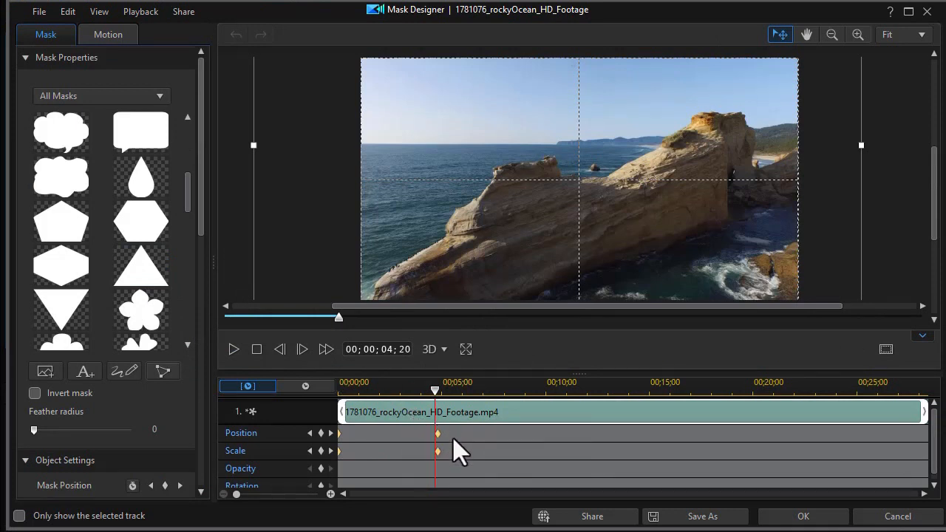
left_click_drag(440, 435, 401, 454)
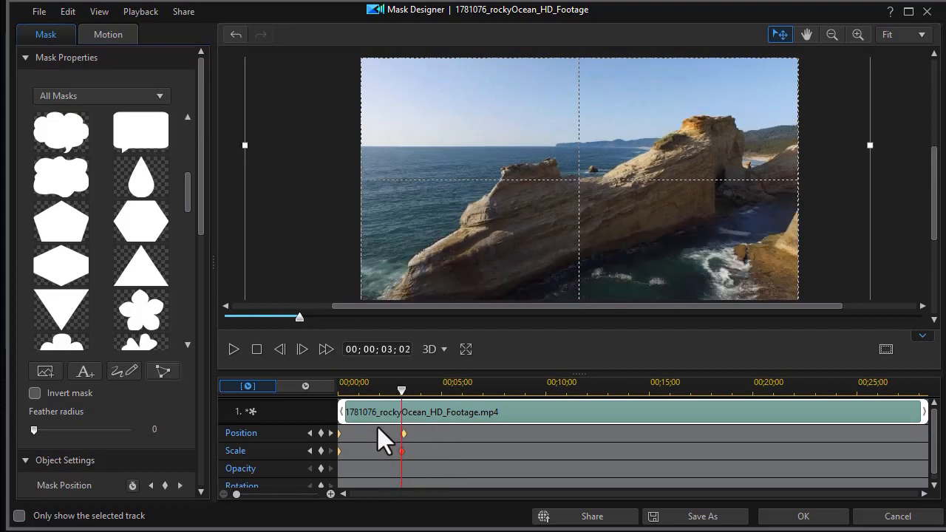
left_click_drag(401, 434, 397, 434)
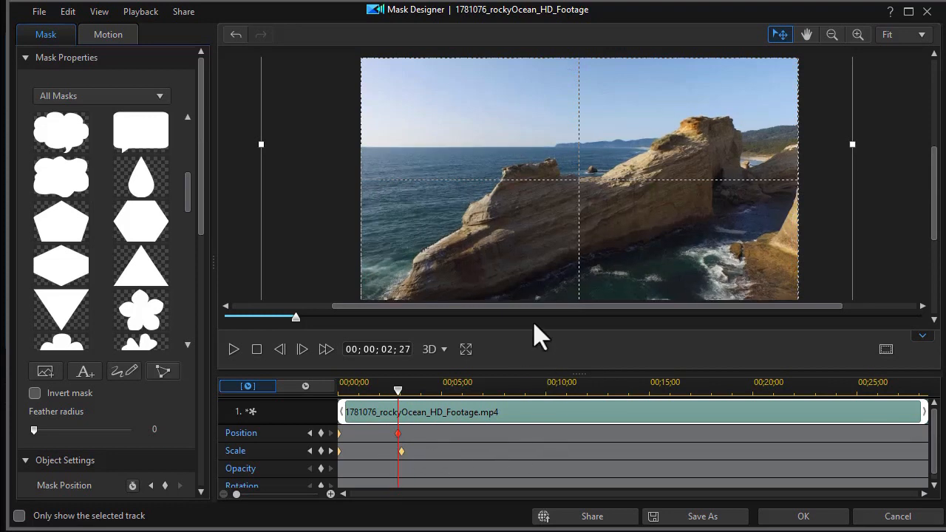
left_click(804, 517)
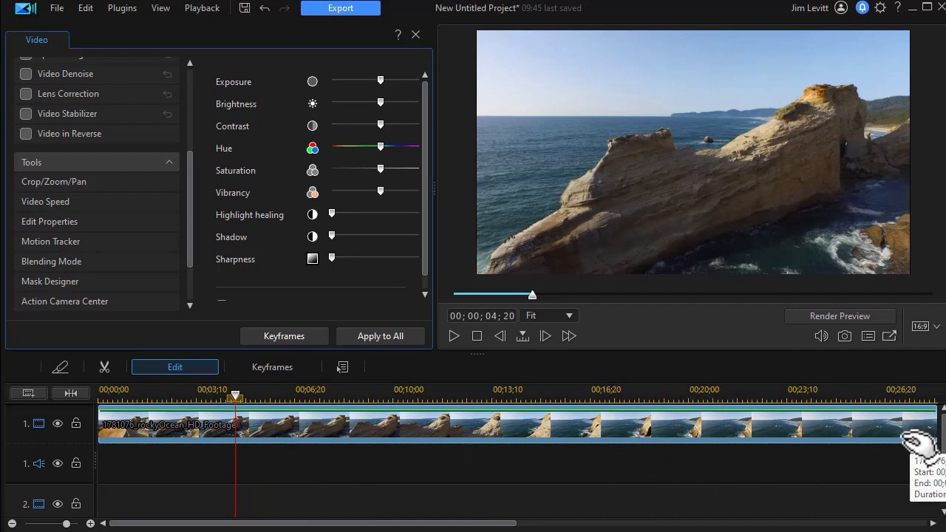
Split the rocky ocean clip at 00;00;27;02, near its end
left_click_drag(313, 523, 515, 523)
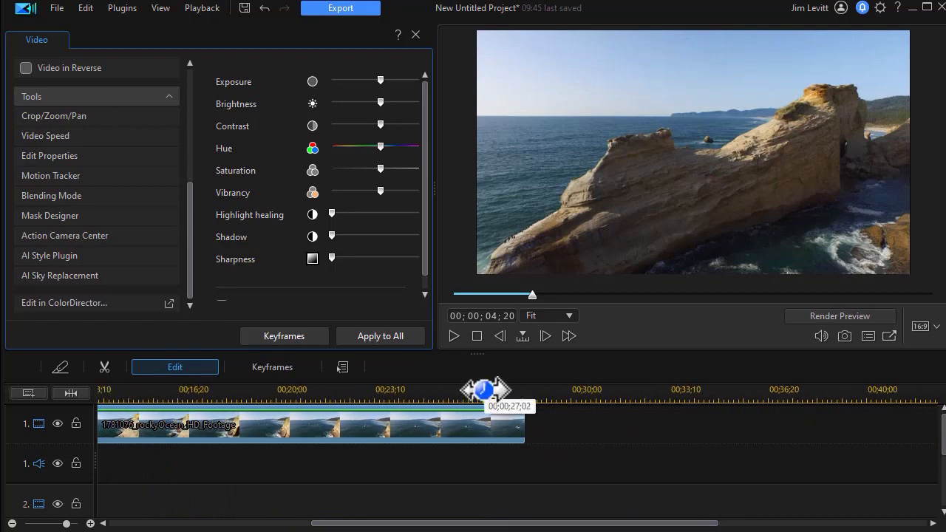
left_click(484, 392)
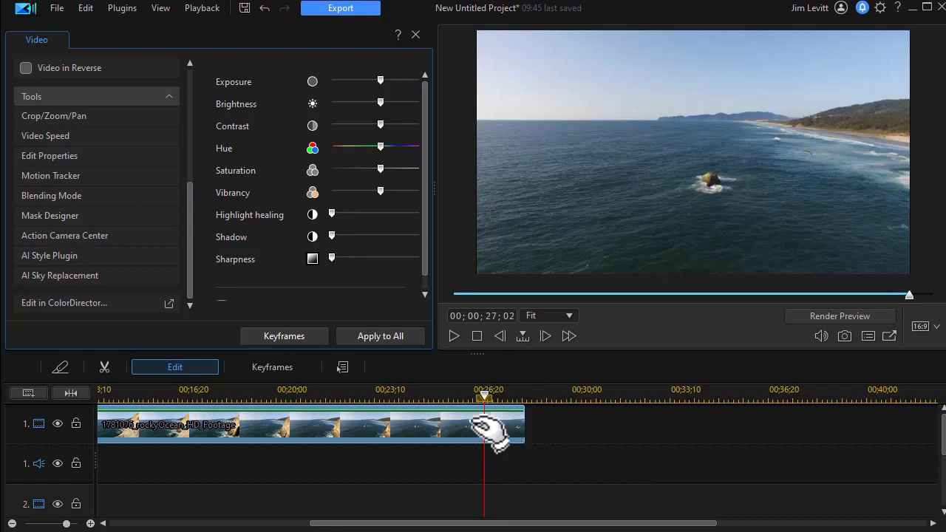
key("ctrl+t")
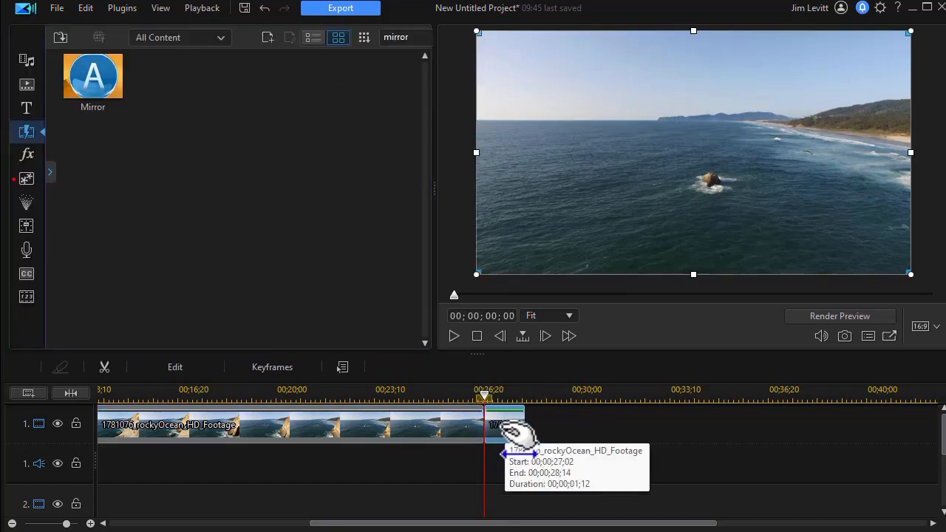
Open the short end segment in the Mask Designer and add Position and Scale keyframes for the full-frame circle at its start
double_click(517, 432)
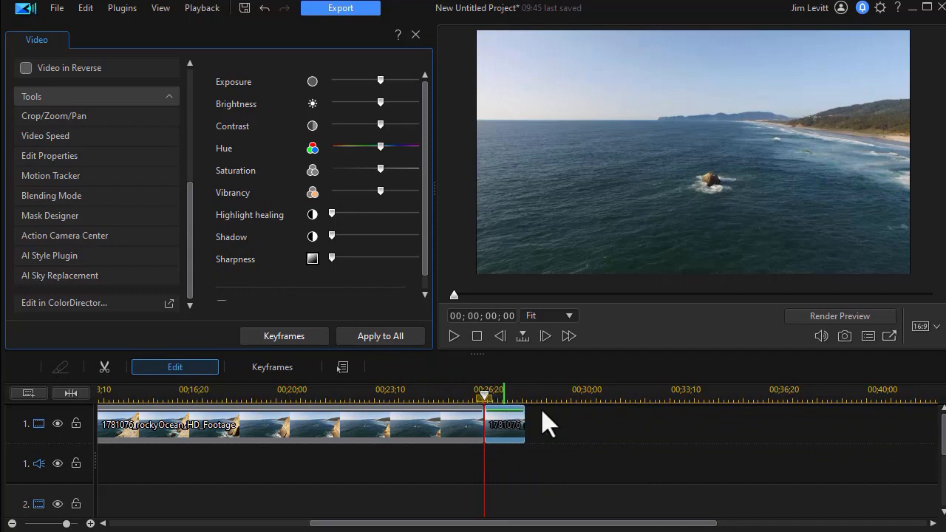
left_click(76, 216)
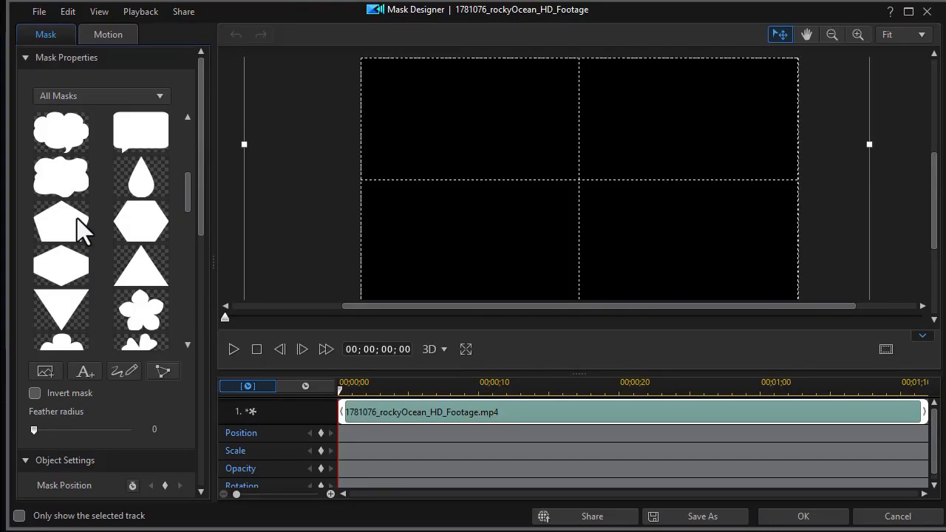
left_click(829, 35)
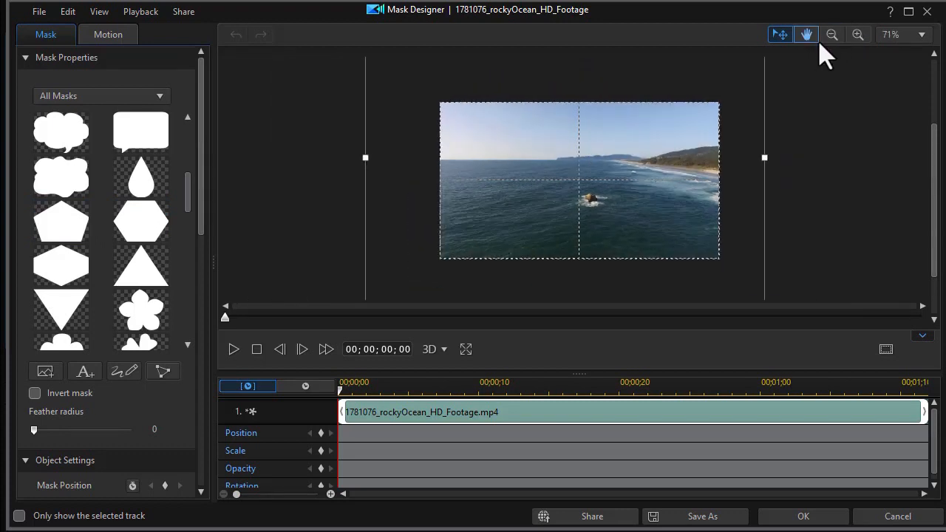
left_click(831, 35)
left_click(831, 35)
left_click(831, 35)
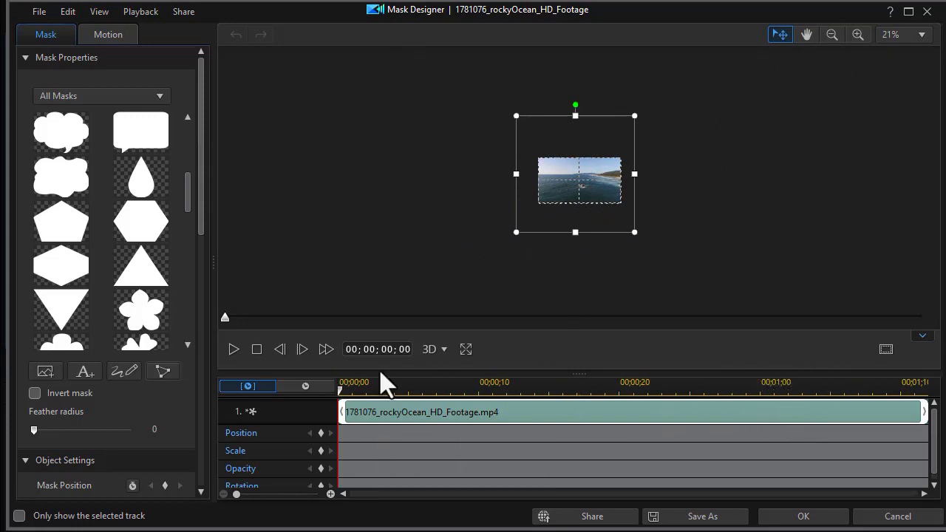
left_click(321, 433)
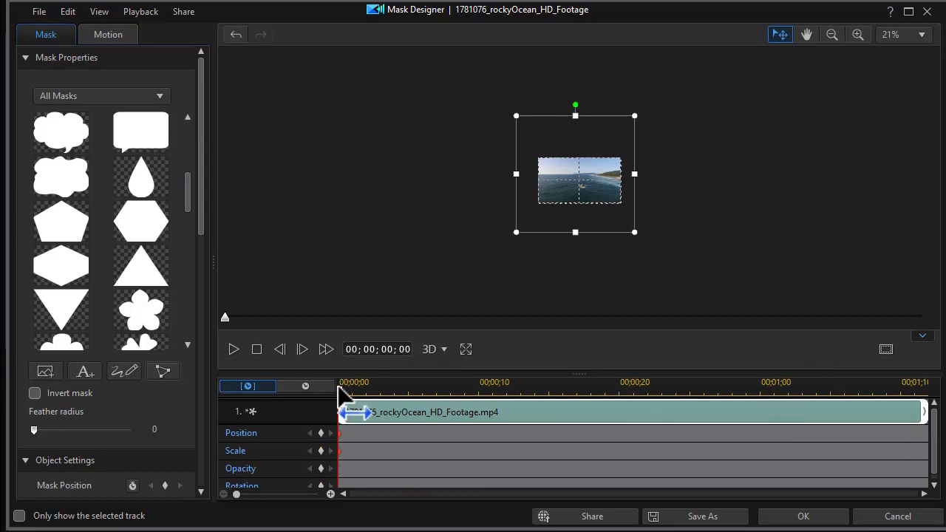
Set the mask scale to 0.001 in width and height at the segment's end, 00;00;01;12
left_click_drag(339, 397, 927, 425)
scroll(200, 475, "down", 10)
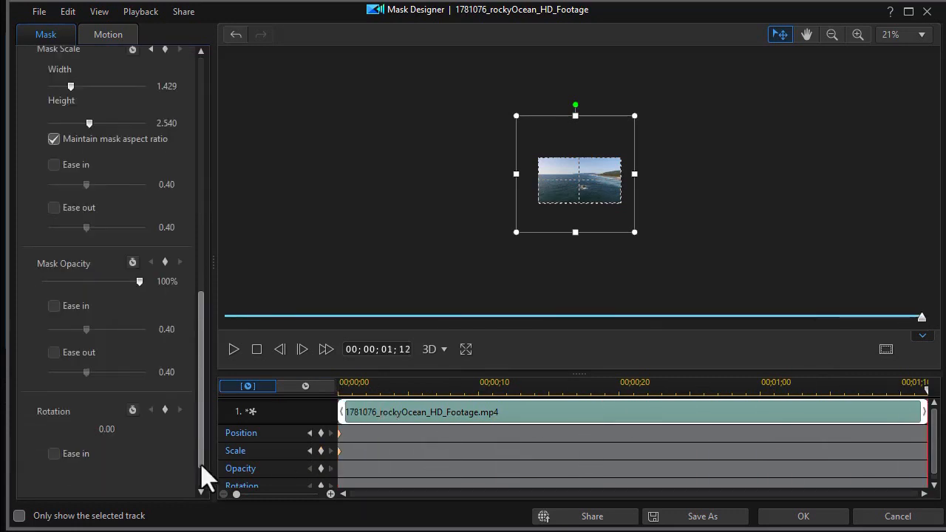
scroll(205, 372, "up", 5)
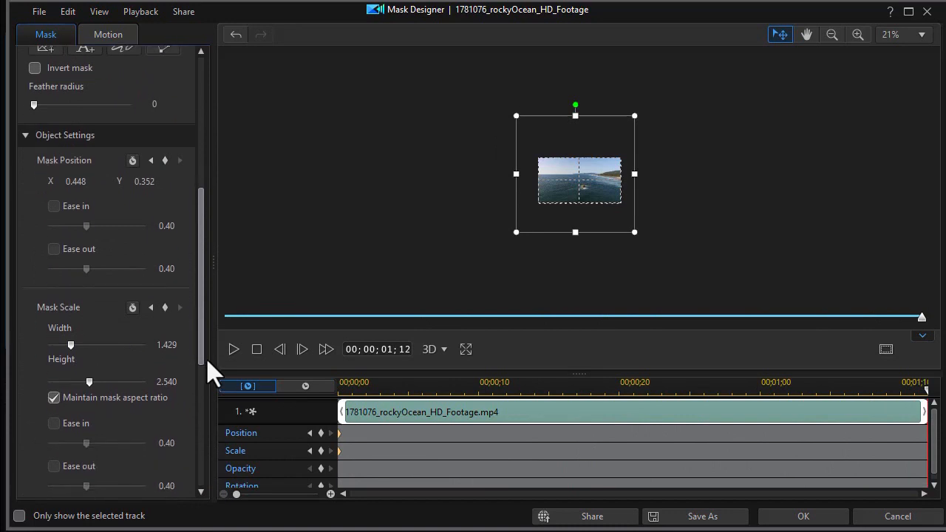
scroll(207, 373, "down", 1)
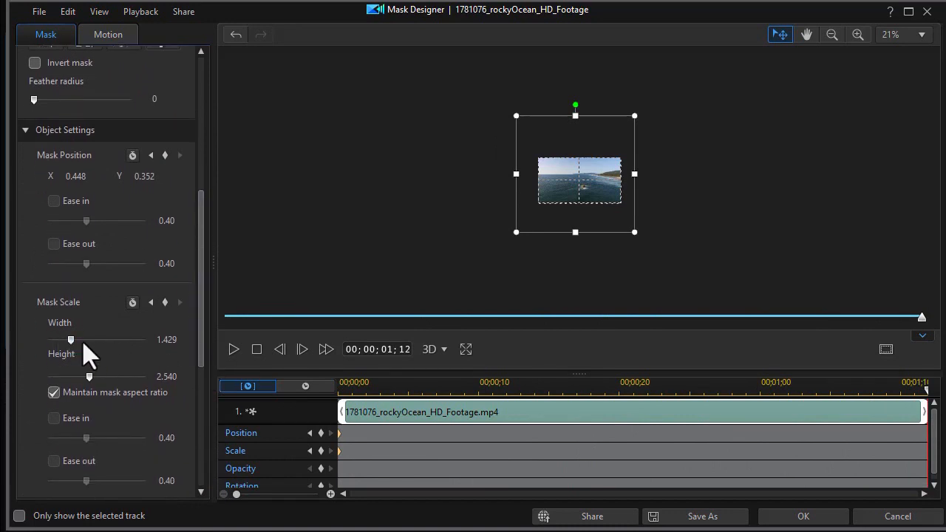
left_click_drag(71, 340, 47, 340)
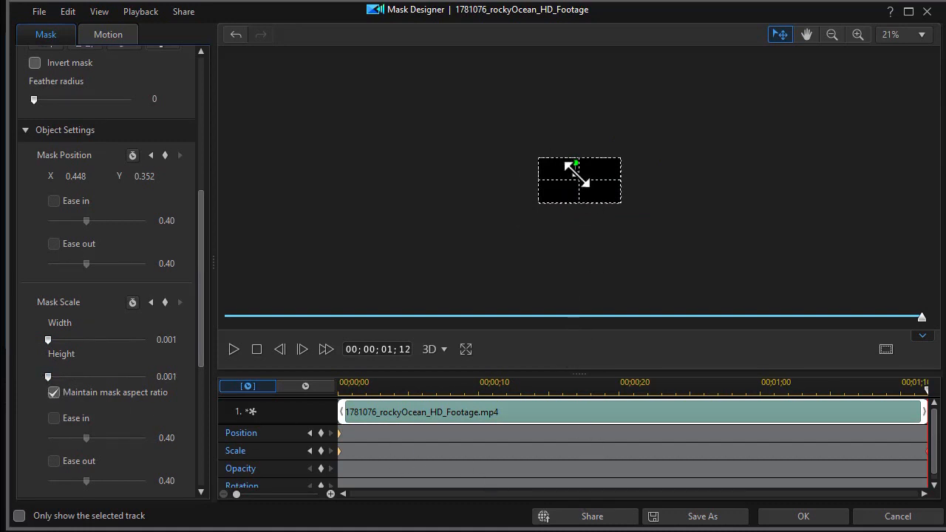
Centre the end mask at X 0.501, Y 0.502 by temporarily enlarging it, restore its scale to 0.001 and accept the changes
left_click(831, 34)
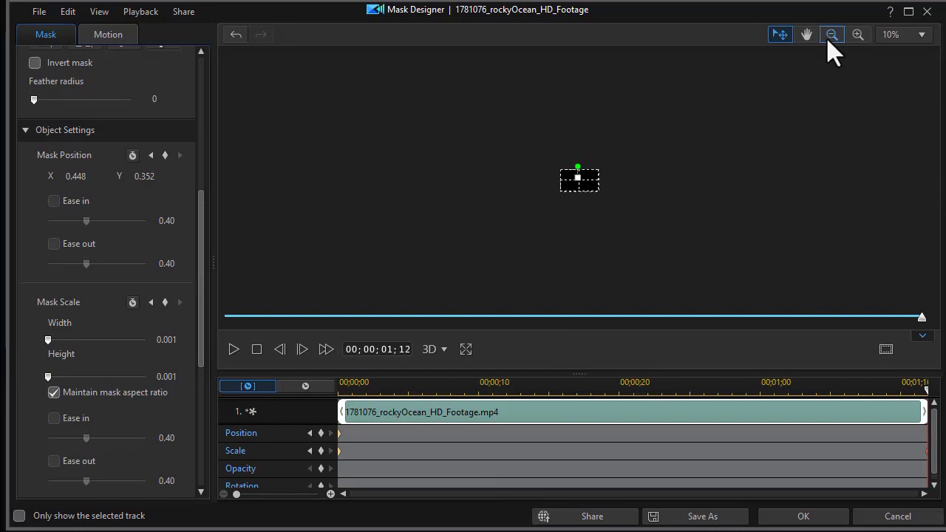
left_click(857, 34)
left_click(857, 34)
left_click(857, 34)
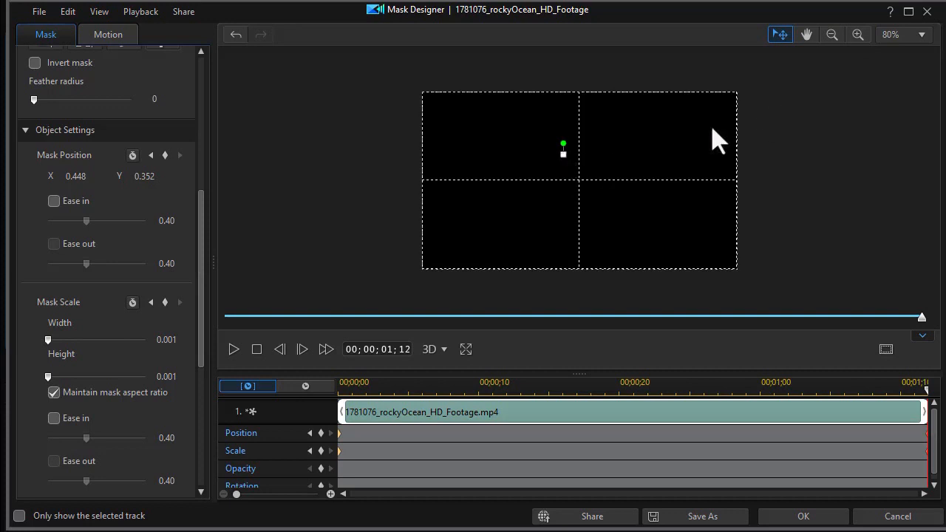
left_click_drag(47, 377, 50, 374)
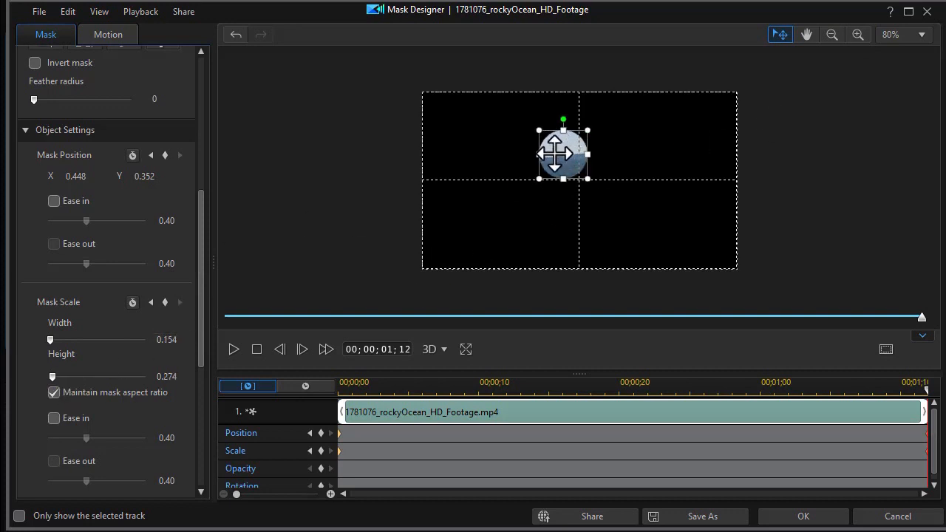
left_click_drag(563, 154, 580, 181)
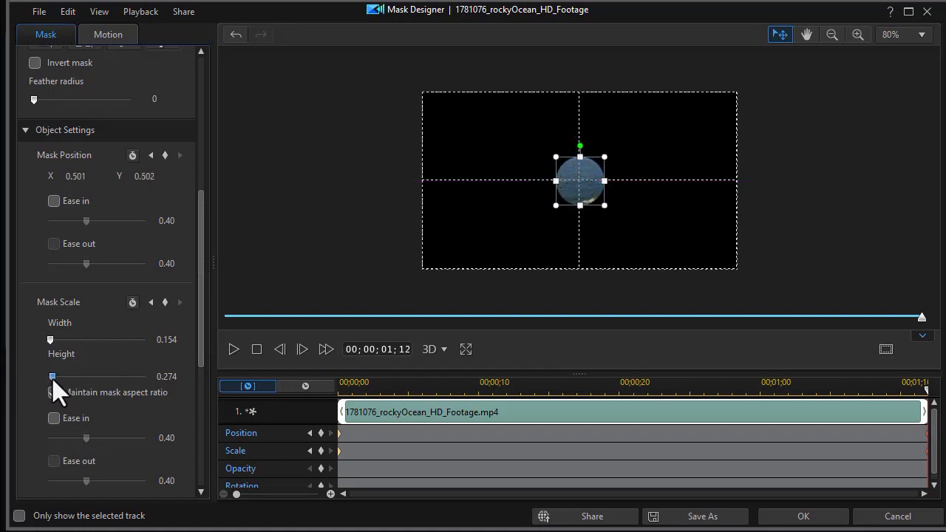
left_click_drag(53, 377, 45, 377)
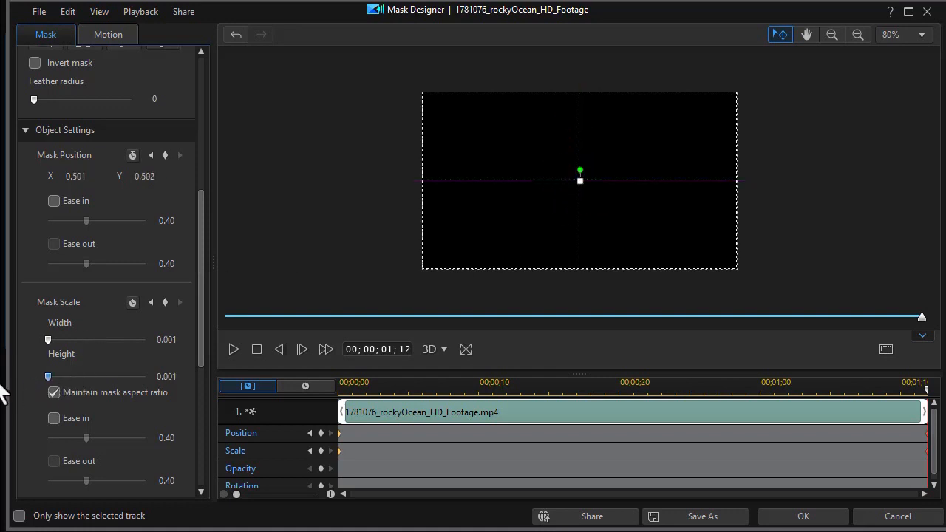
left_click(803, 516)
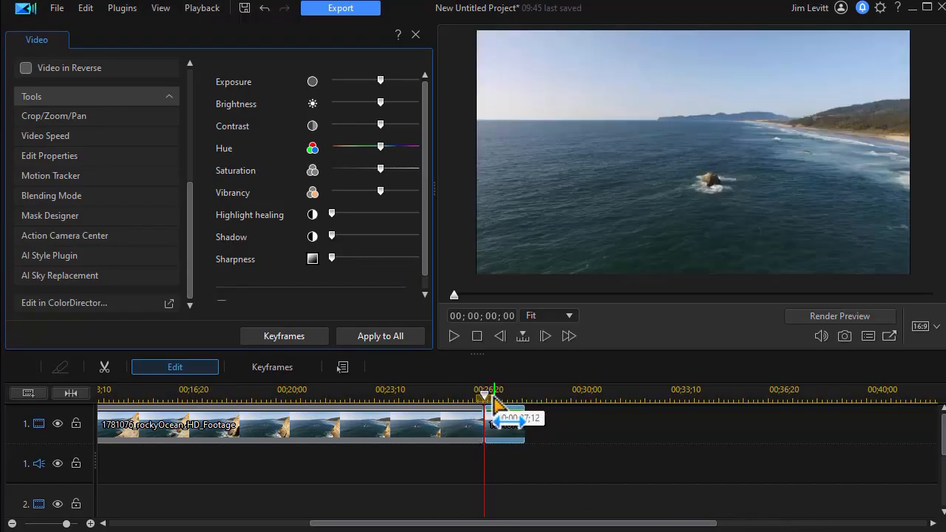
Play the timeline from 00;00;26;12 to preview the closing circle on the end segment
left_click(464, 419)
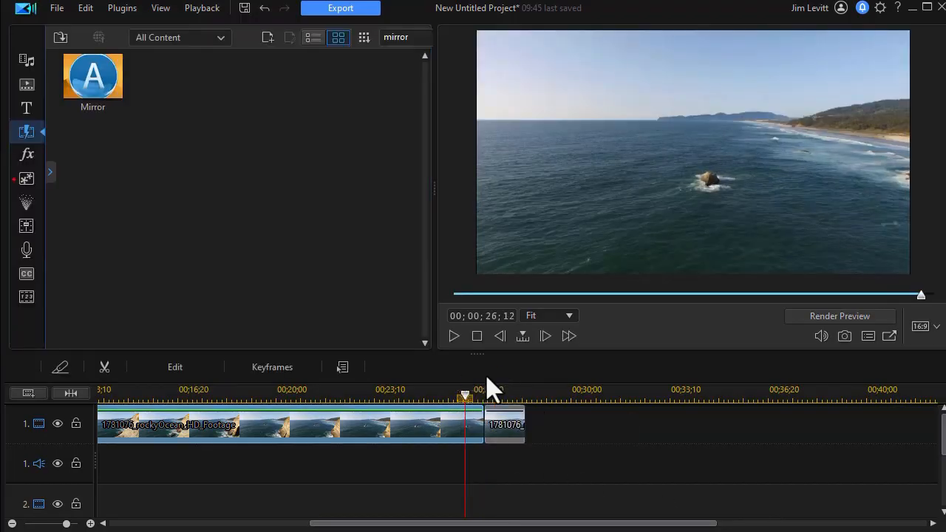
left_click(454, 336)
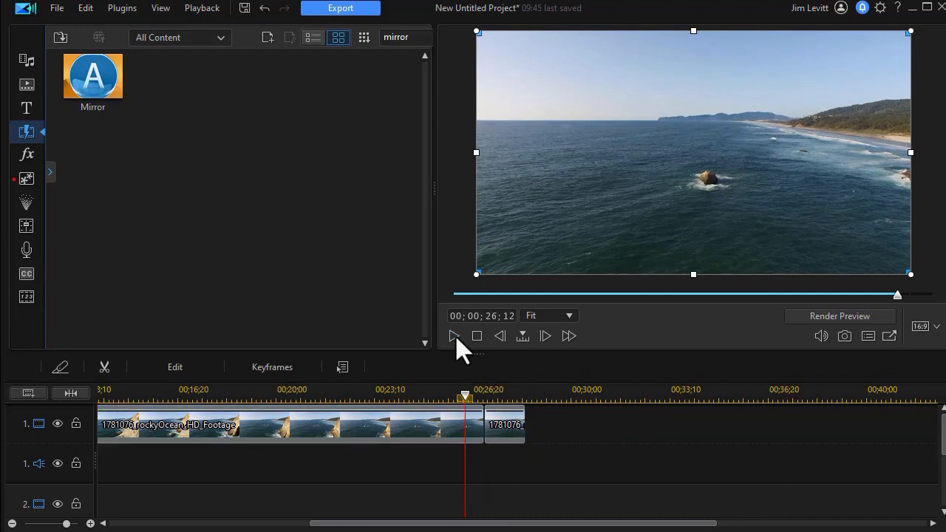